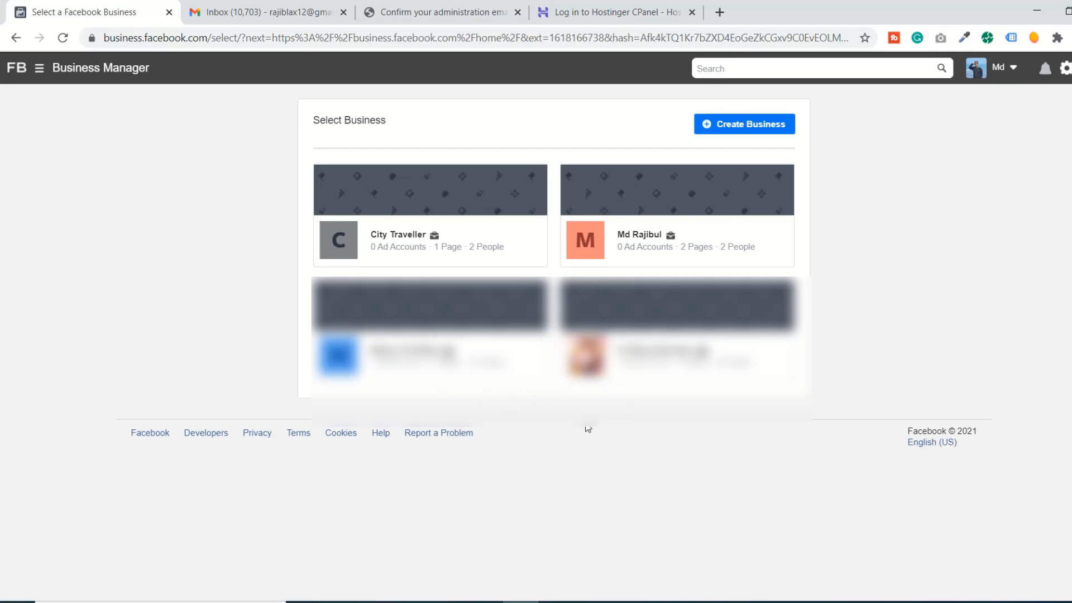
- Select the business account with two Pages and no ad accounts, and open its Business Settings
click(646, 237)
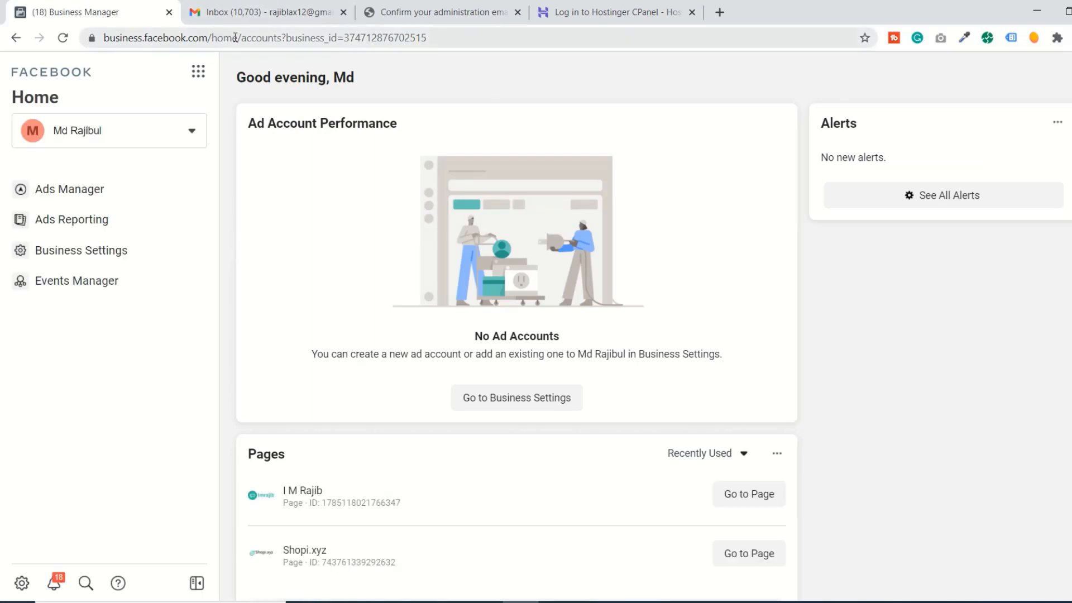
drag(237, 37, 96, 47)
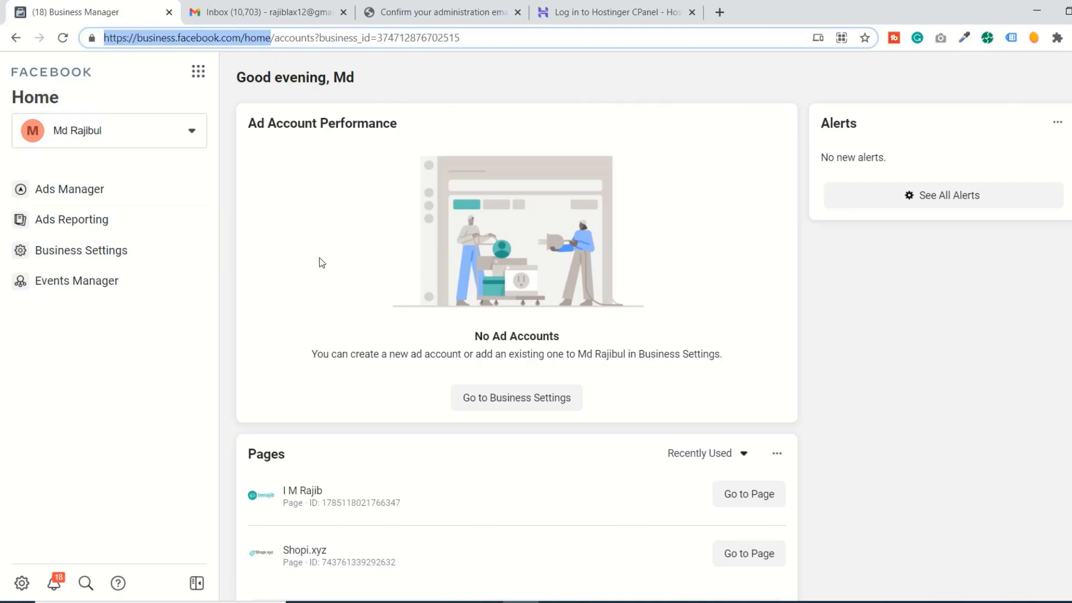
click(99, 251)
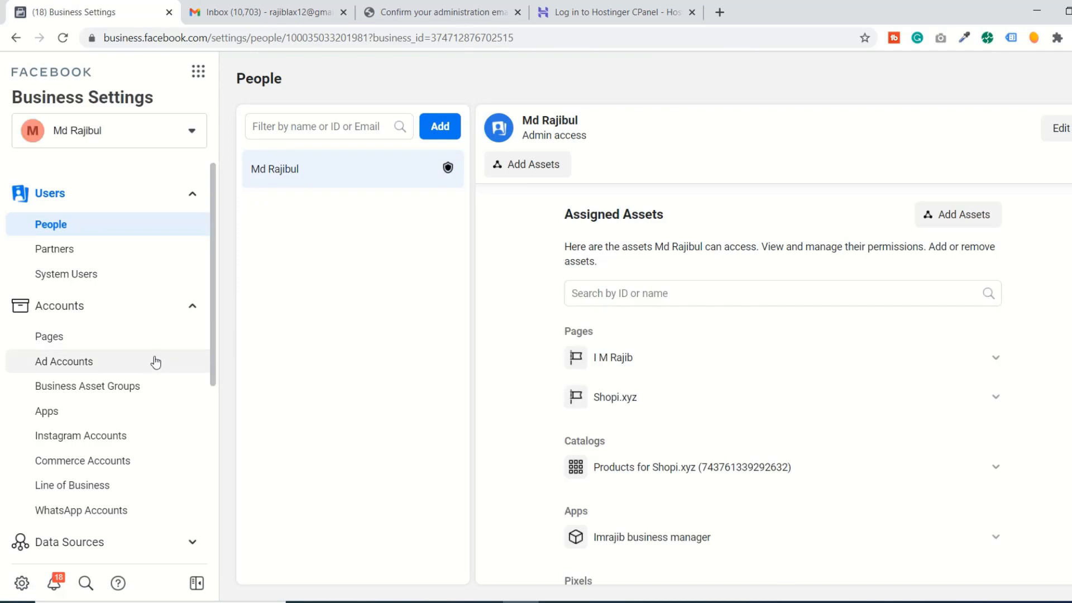
- Open the Domains page in the Brand Safety section of Business Settings
click(191, 202)
scroll(166, 296, down, 2)
scroll(166, 296, down, 3)
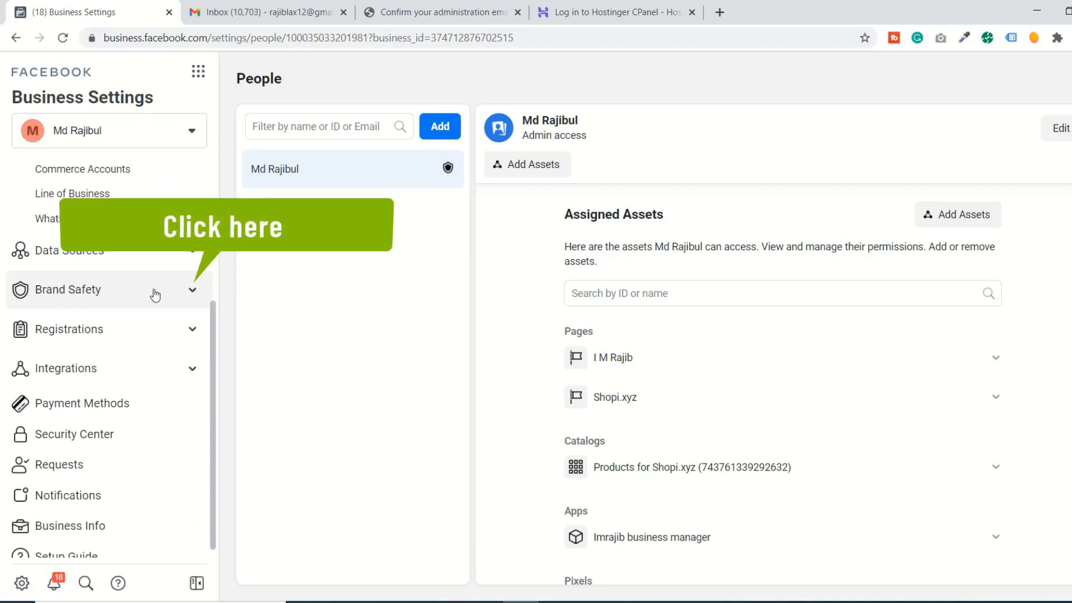
click(192, 291)
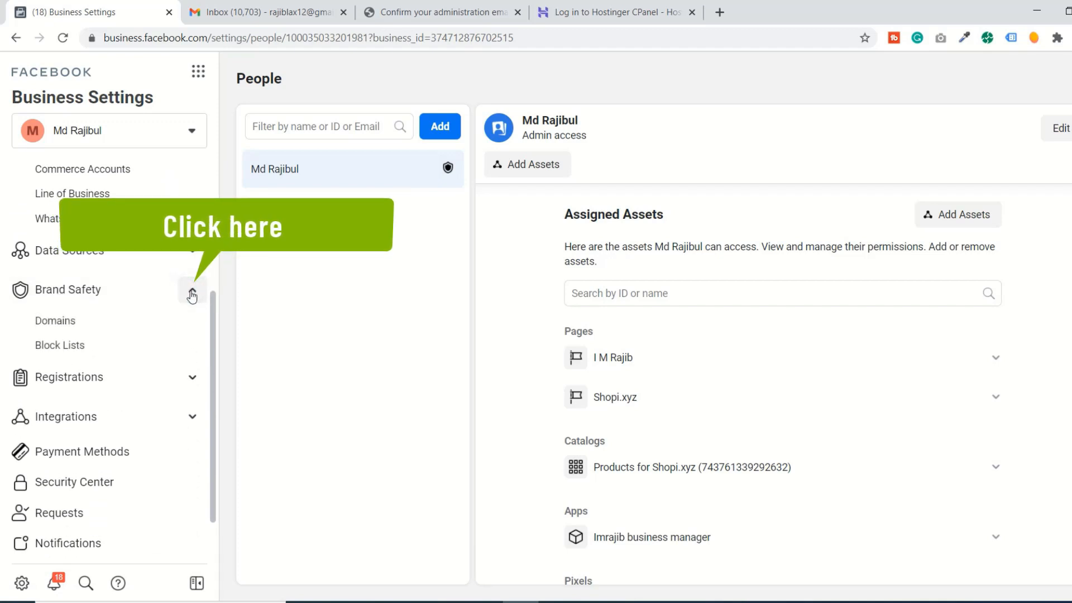
click(68, 325)
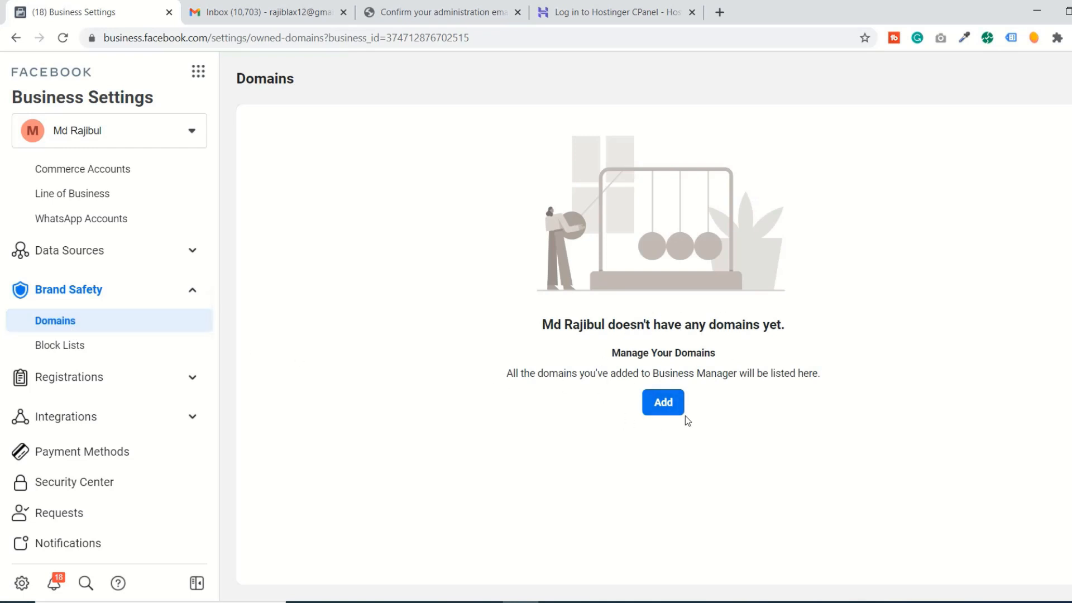
- Add imrajib.com as a domain associated with the business
click(669, 412)
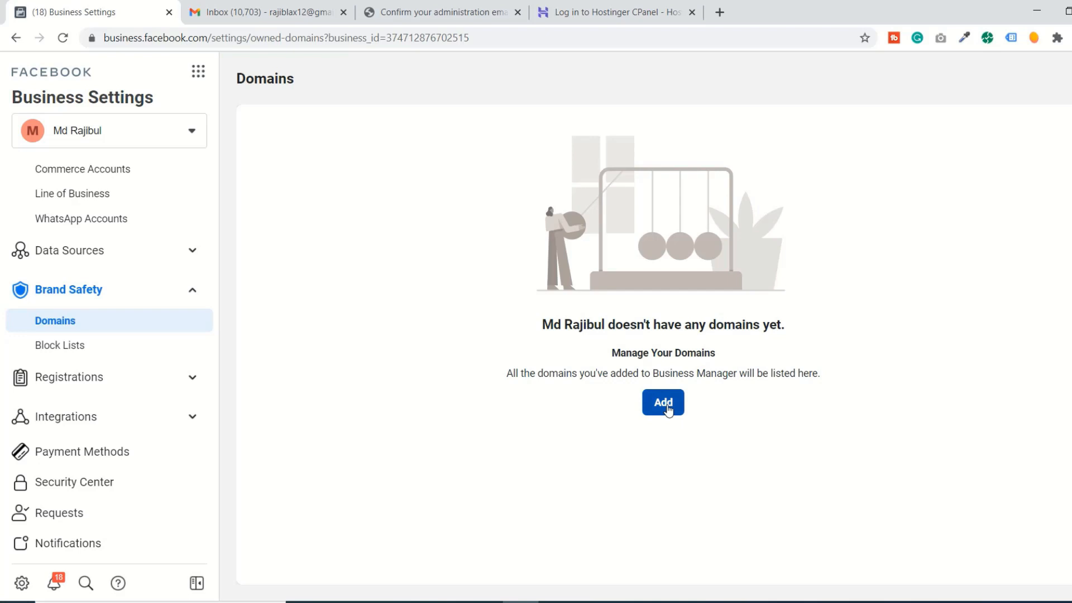
click(666, 404)
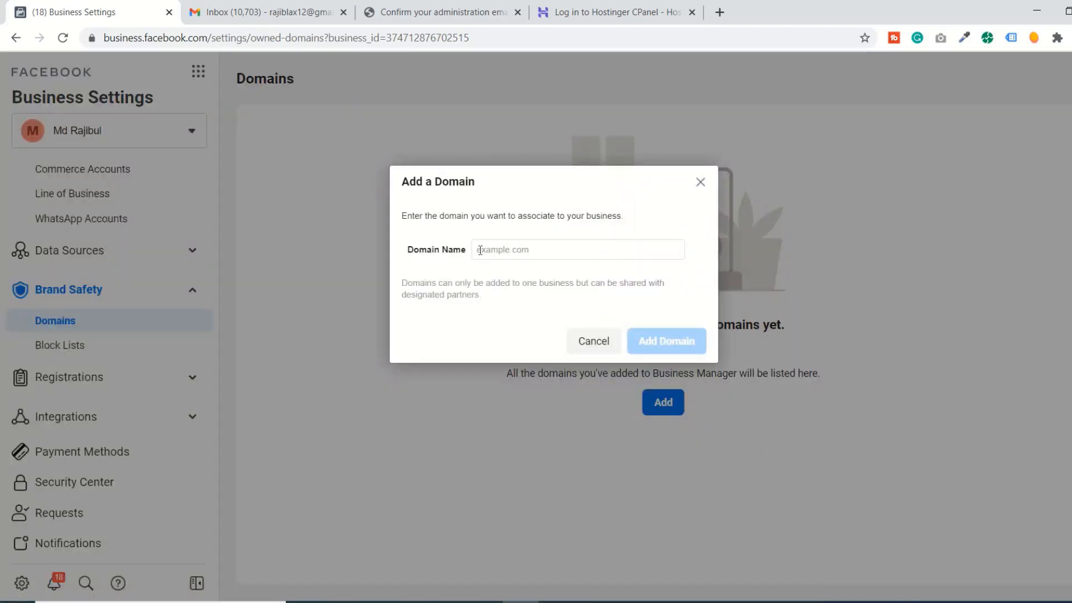
click(563, 252)
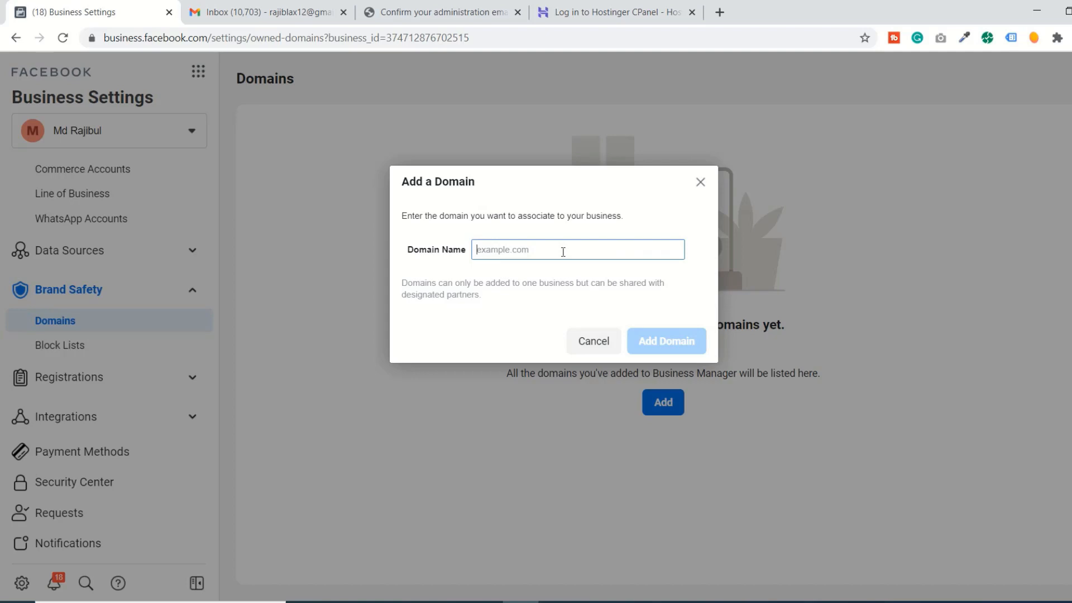
text(imrajib.com)
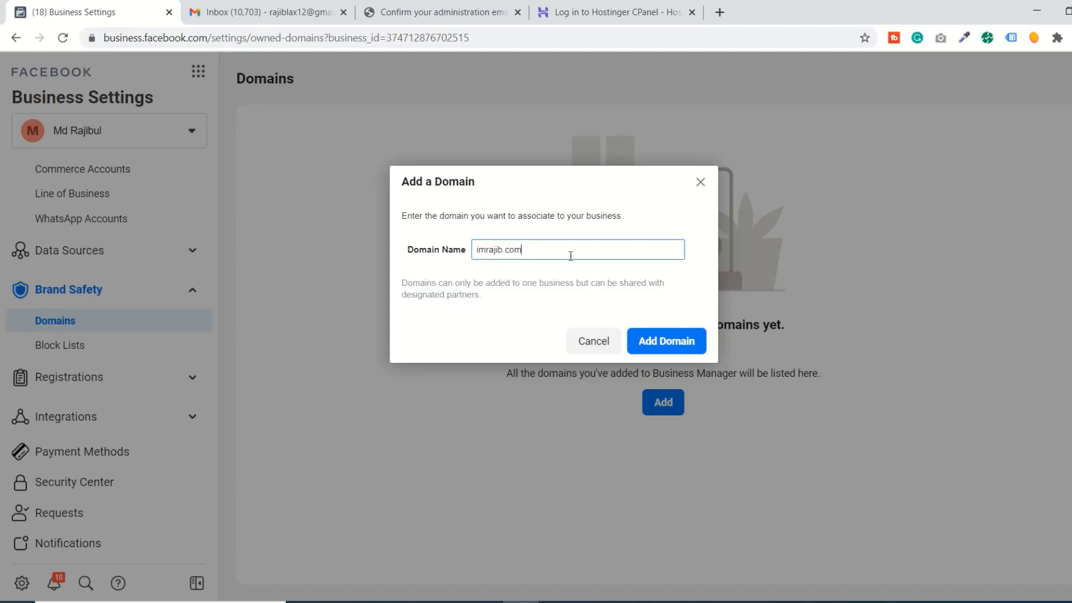
click(669, 346)
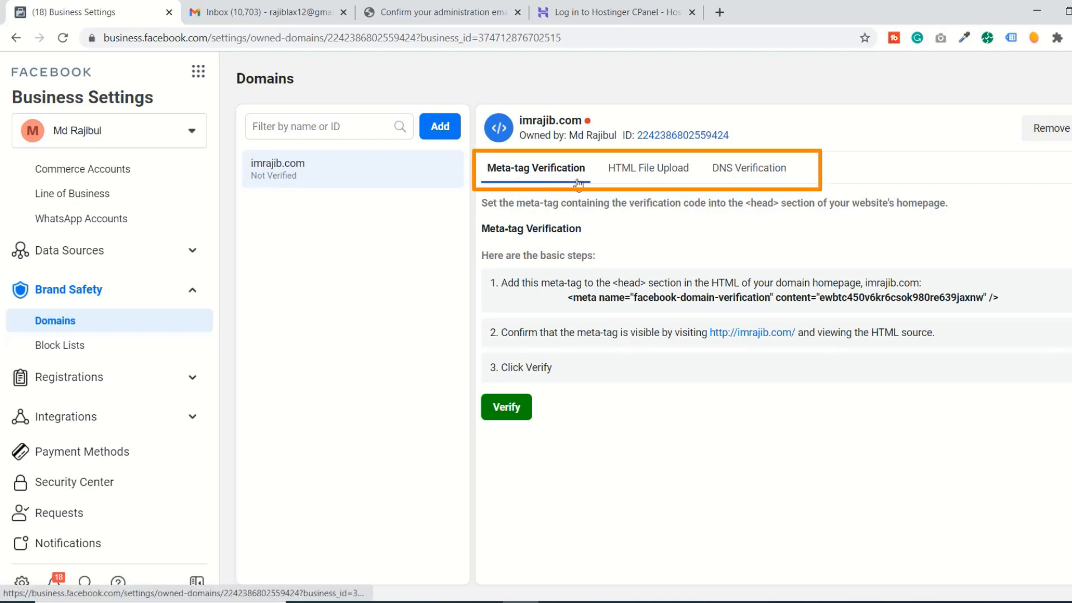
- Review the HTML File Upload and DNS Verification methods, and copy the meta-tag for verifying imrajib.com
click(647, 179)
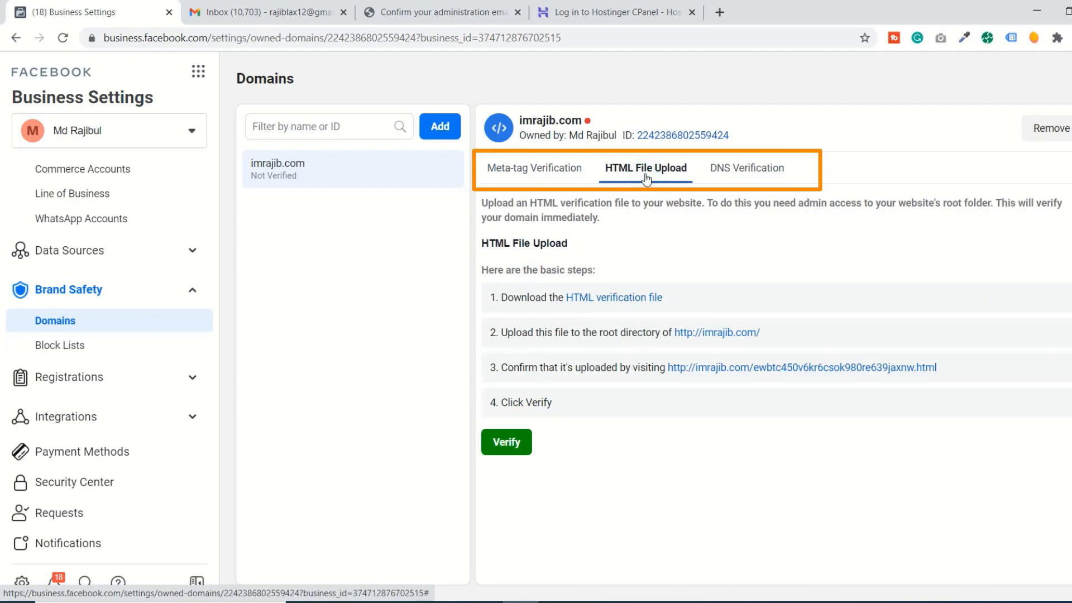
click(738, 182)
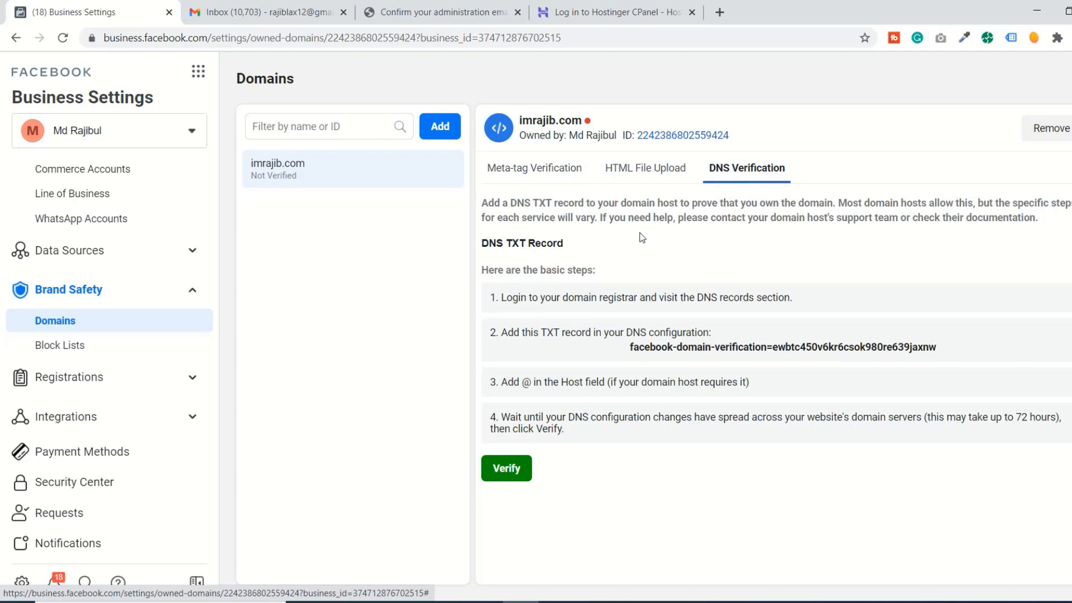
click(561, 175)
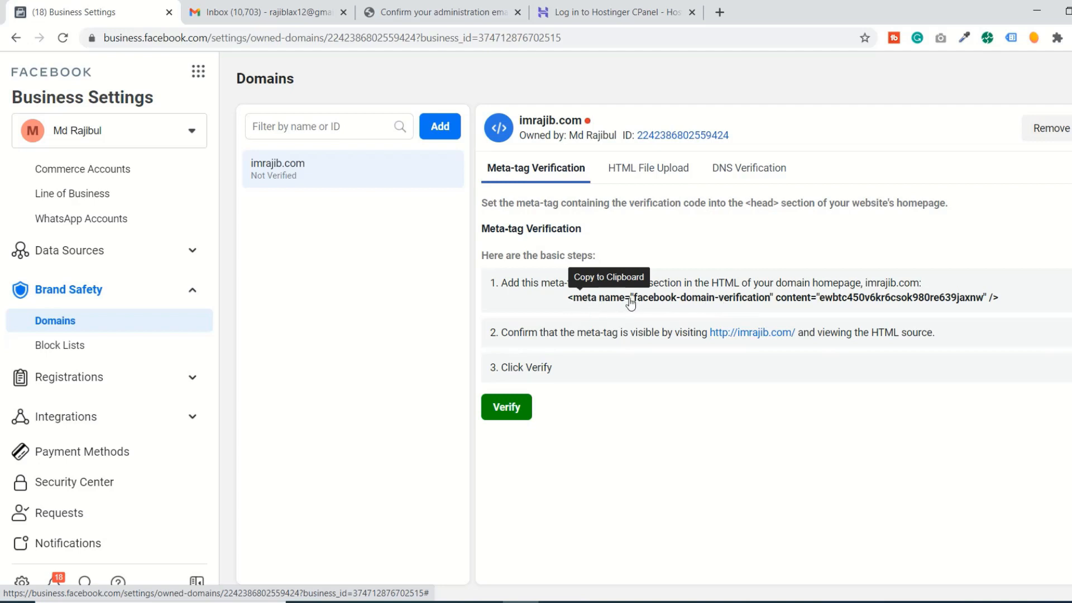
click(696, 301)
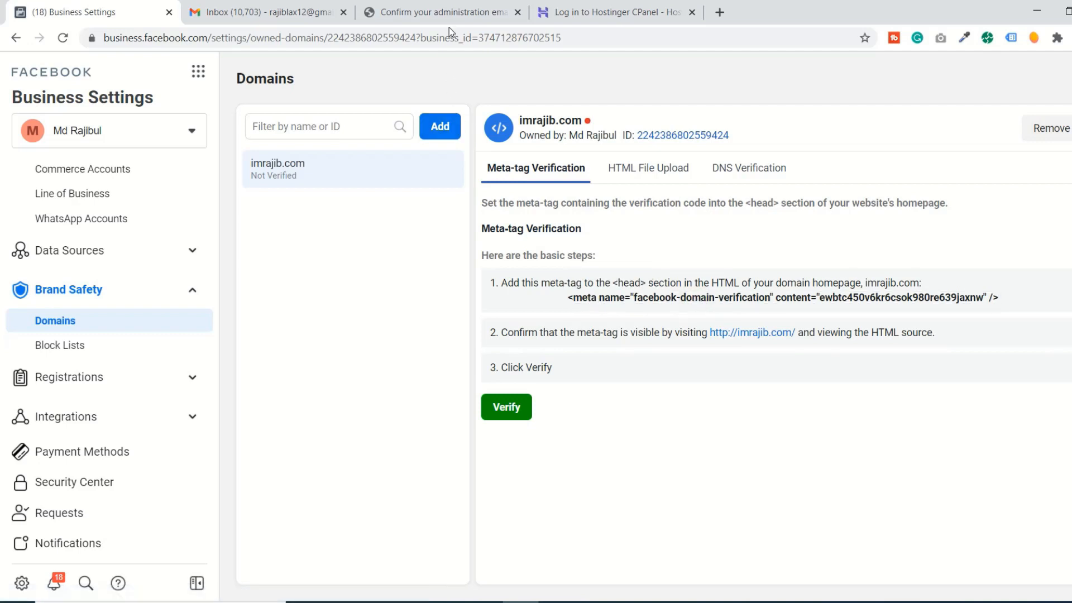
- Switch to the imrajib.com WordPress admin and postpone the administration email verification
click(450, 13)
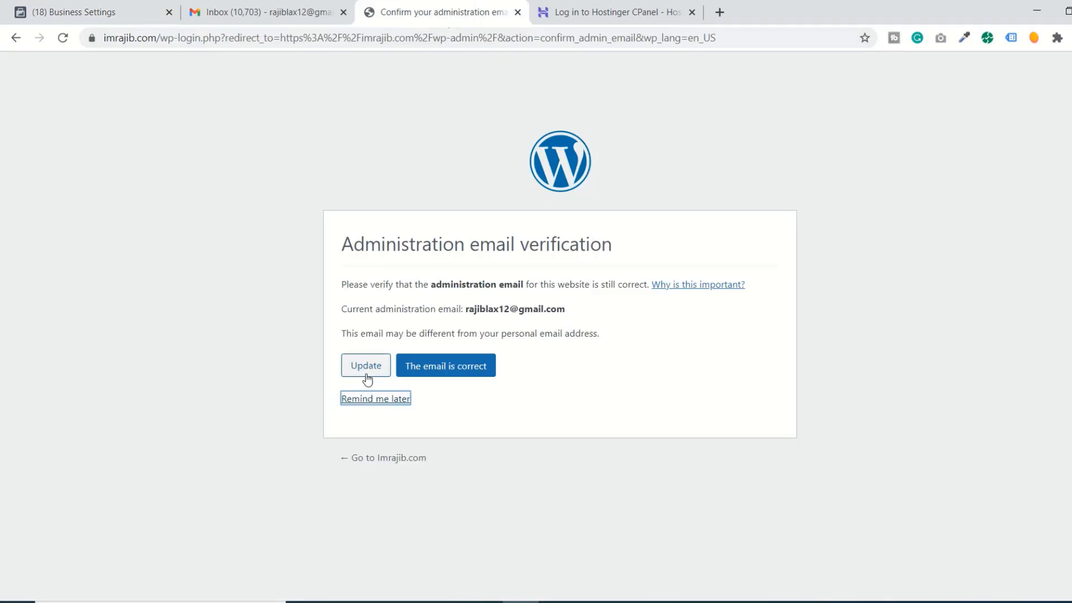
click(376, 399)
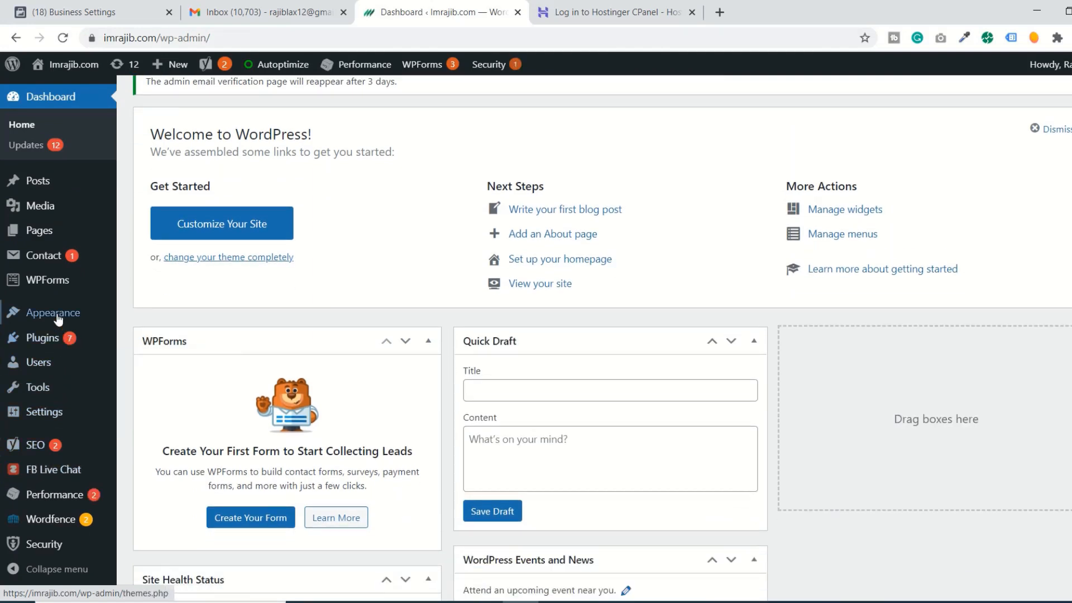
- Open the installed plugins list and locate the Insert Headers and Footers plugin
mouse_move(57, 319)
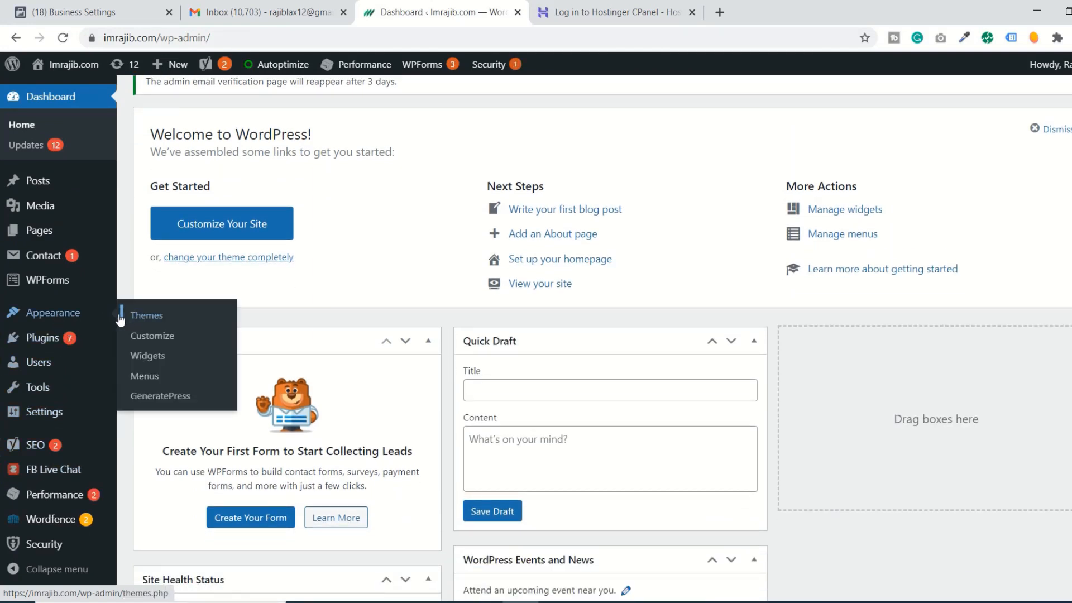
mouse_move(41, 342)
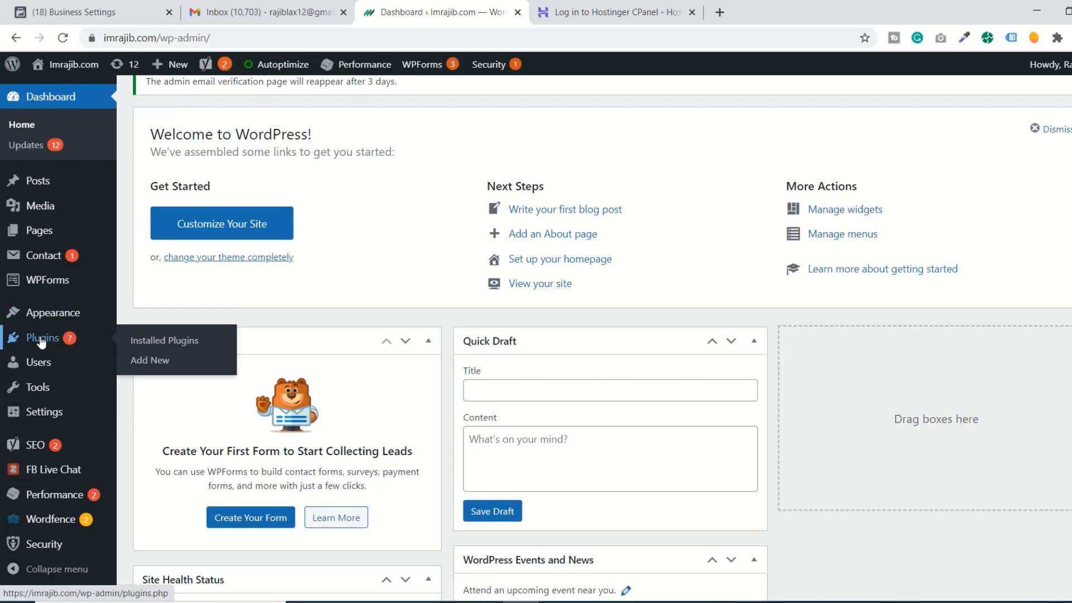
click(149, 340)
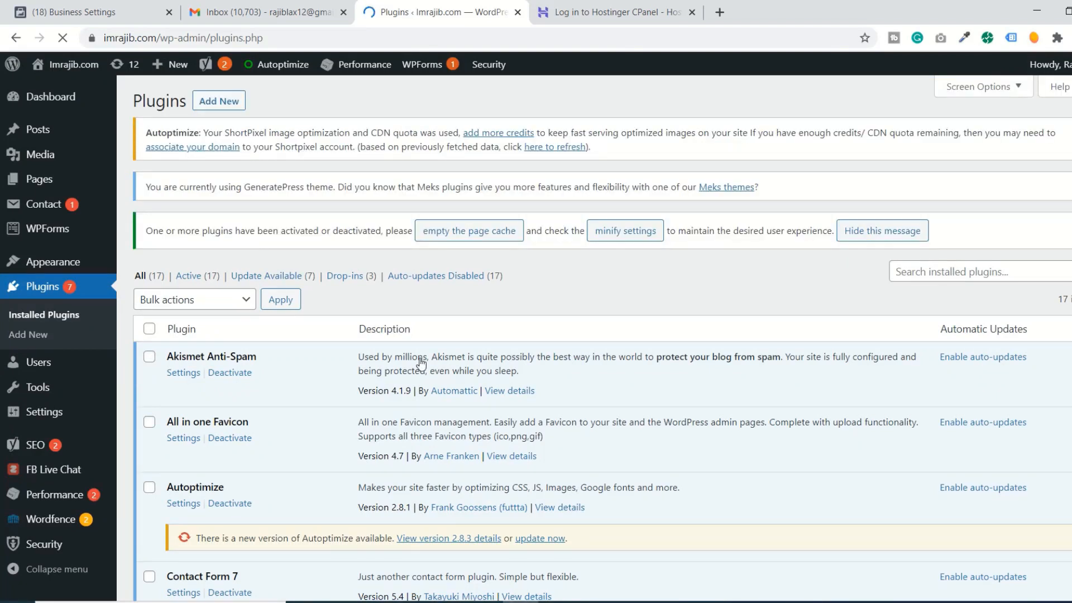
scroll(421, 358, down, 3)
scroll(421, 358, down, 5)
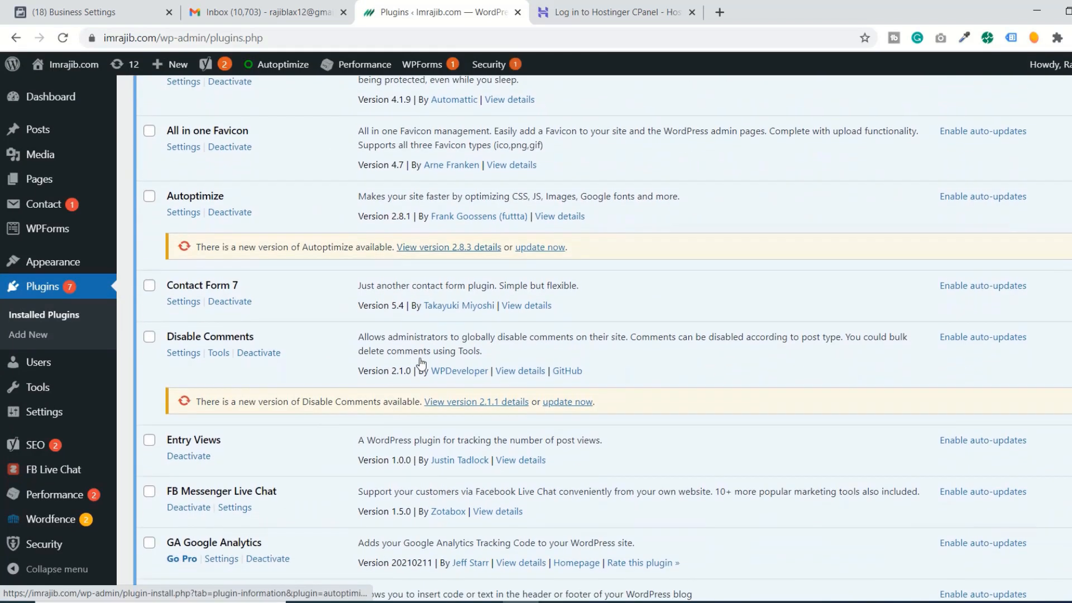
scroll(421, 359, down, 1)
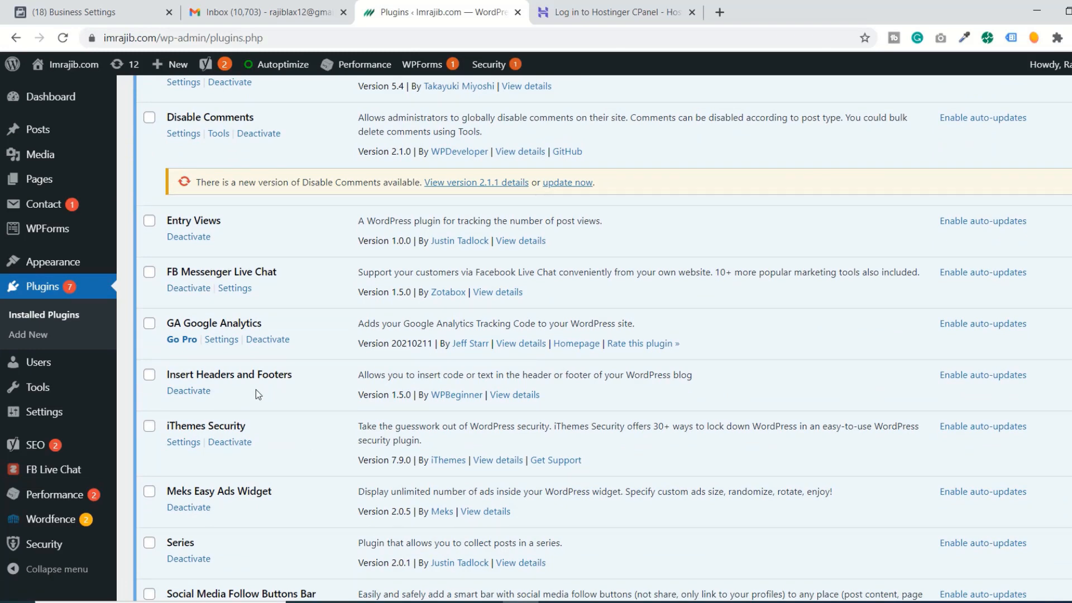
drag(293, 374, 168, 375)
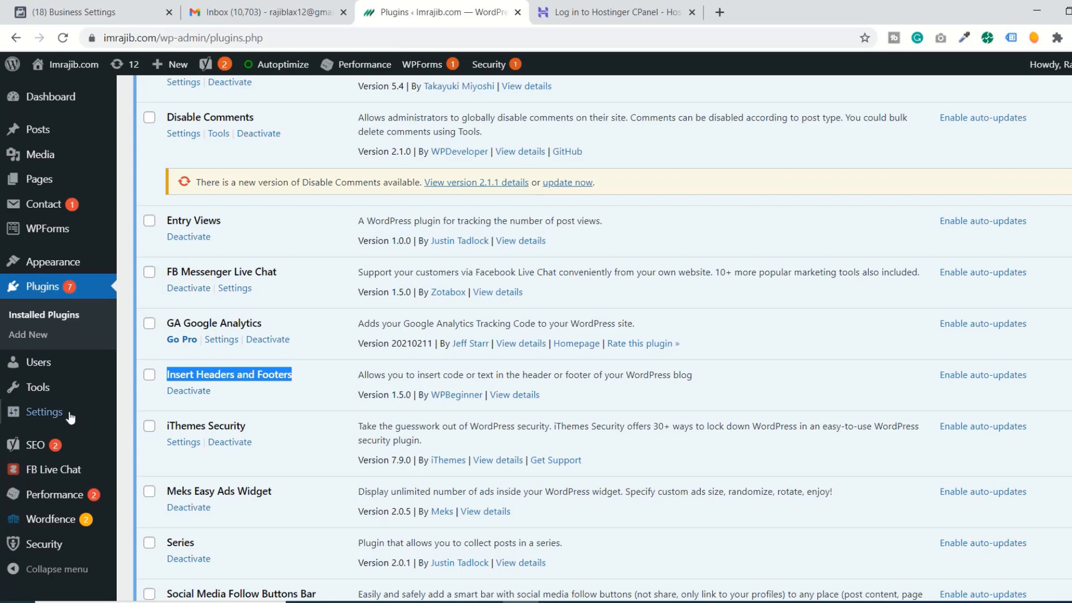
- Open the Insert Headers and Footers settings and review the header and body script areas
mouse_move(52, 414)
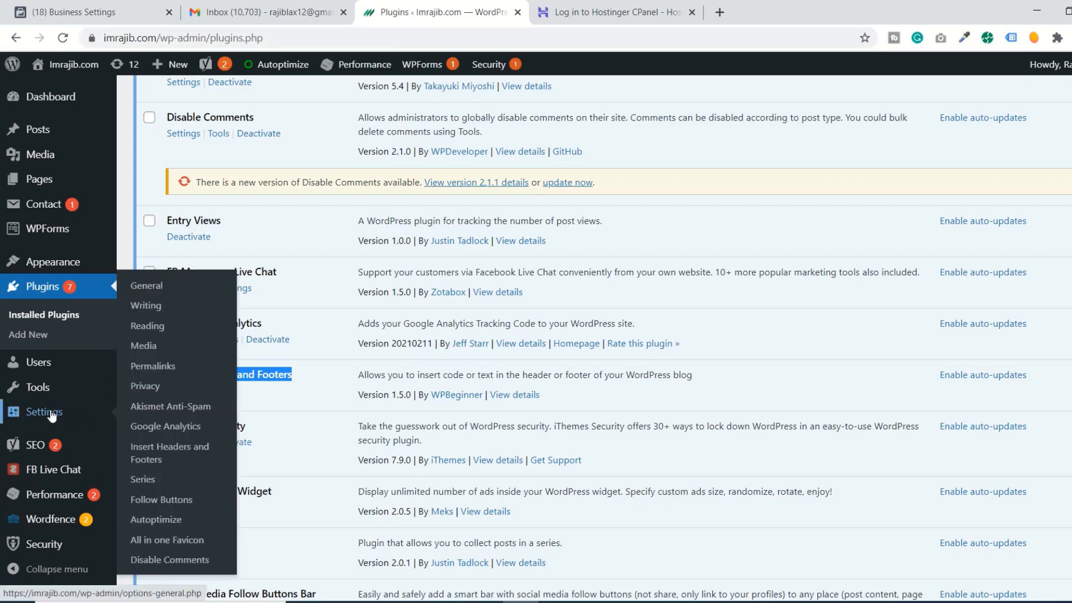
click(157, 456)
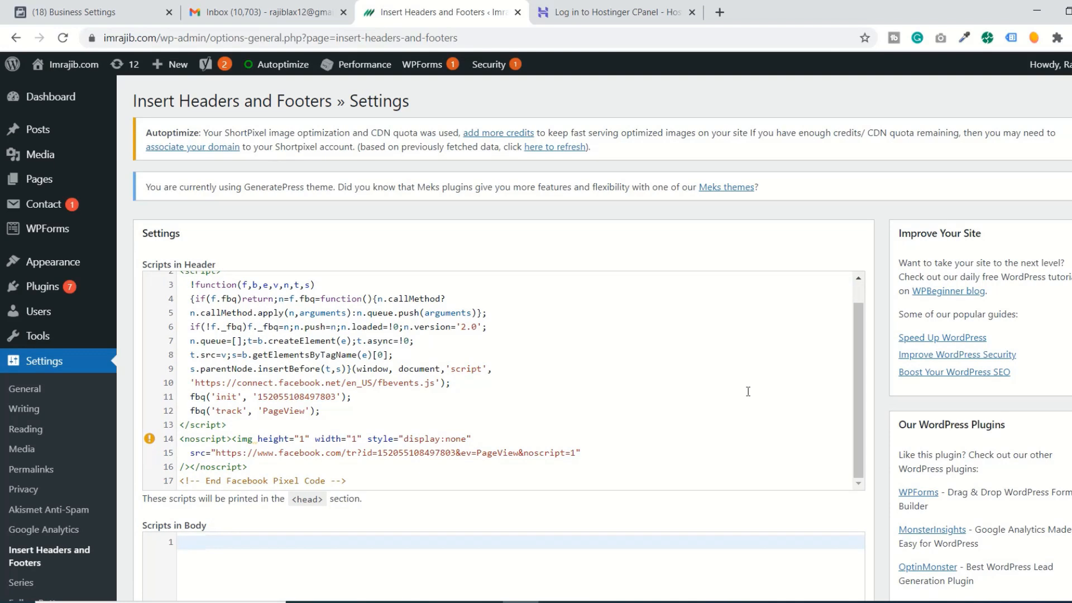
scroll(379, 393, down, 3)
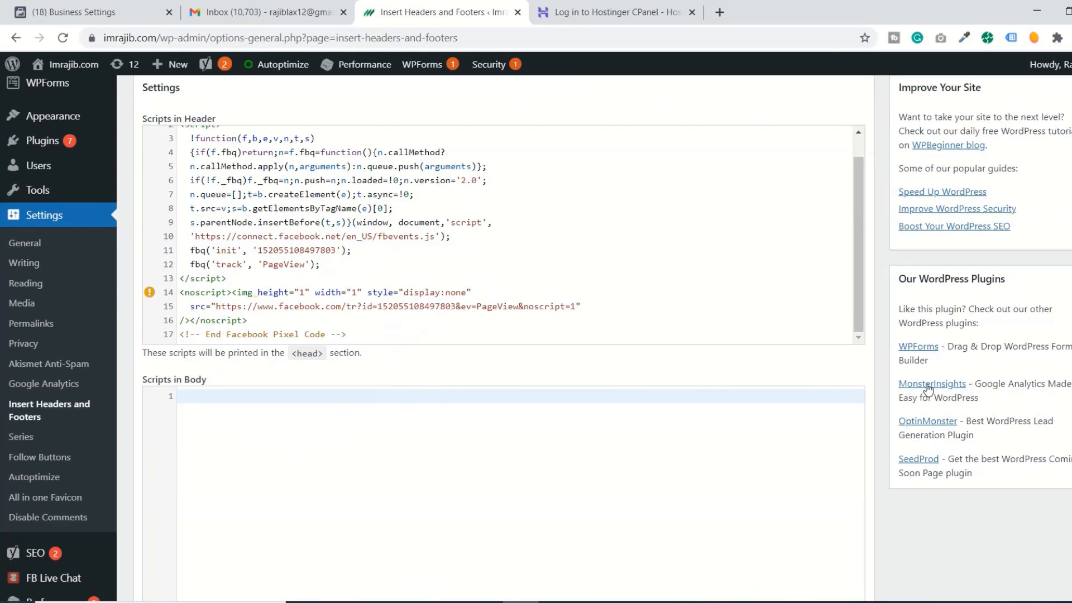
scroll(402, 304, down, 1)
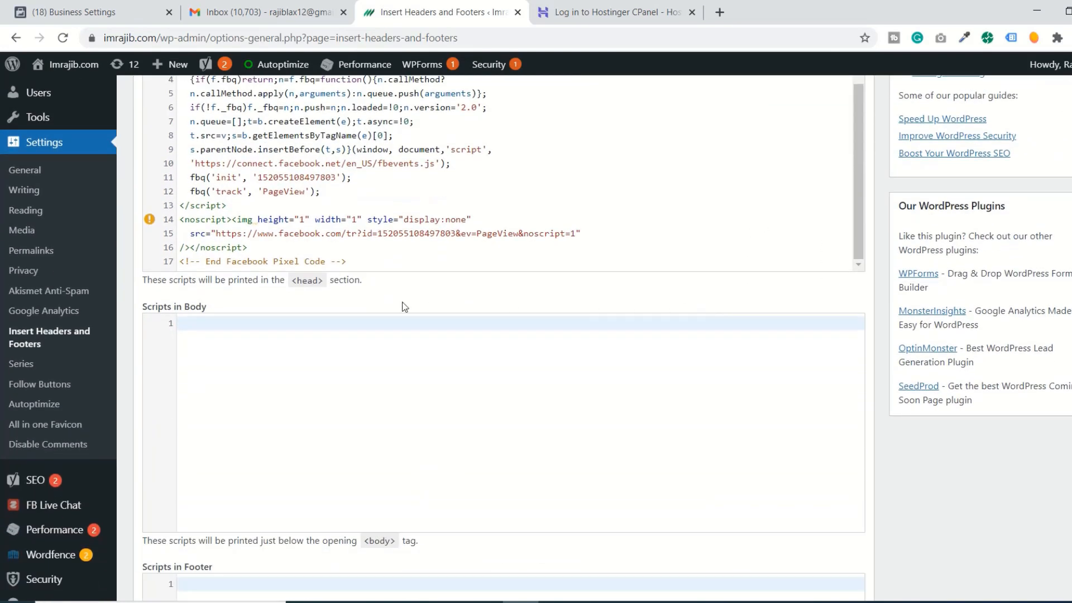
scroll(398, 303, up, 1)
scroll(398, 303, up, 1)
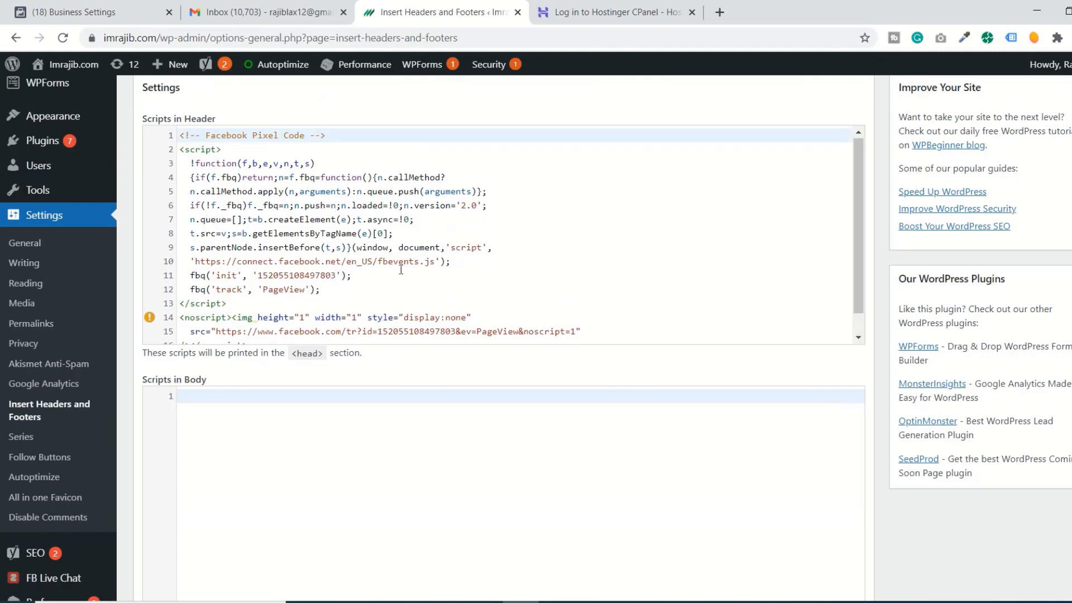
- Paste the Facebook domain verification meta-tag into Scripts in Header, a few lines below the end of the Facebook Pixel code
click(116, 13)
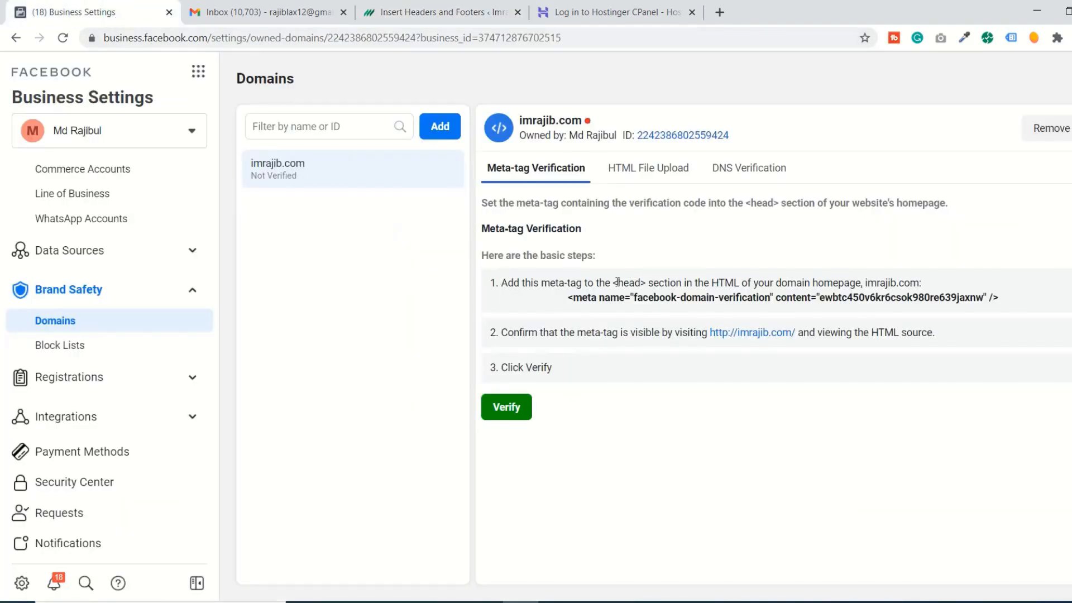
click(398, 8)
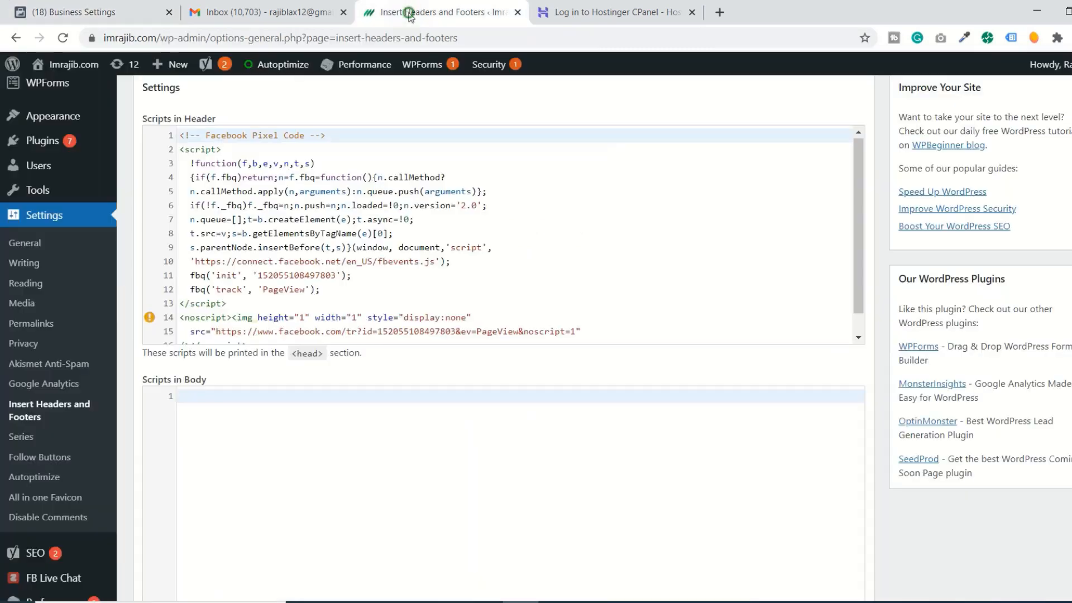
scroll(569, 305, down, 1)
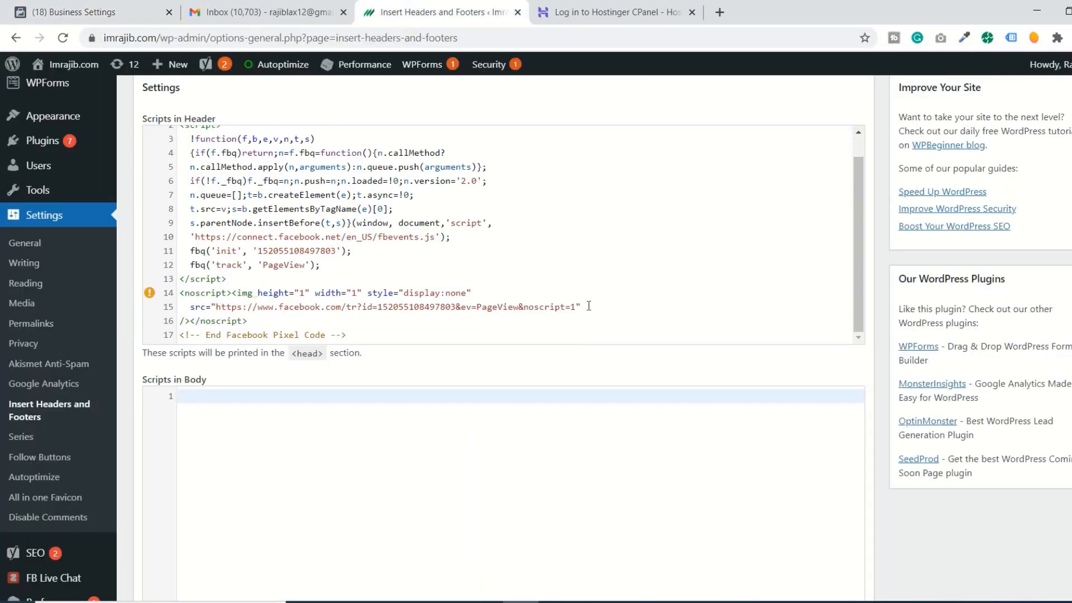
click(441, 326)
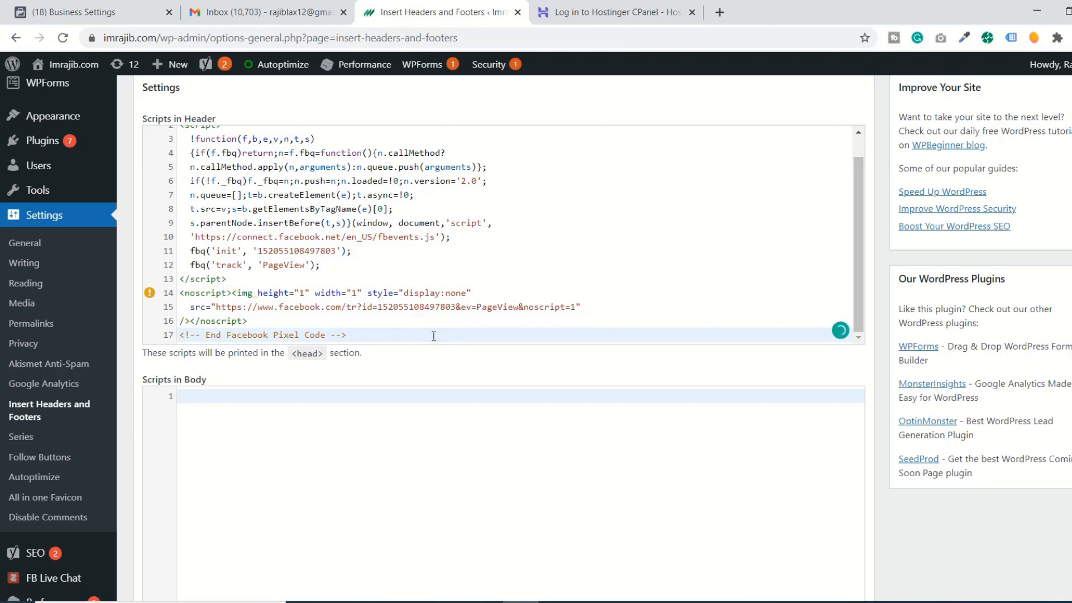
key(Return)
key(Return)
key(Return)
text(<meta name="facebook-domain-verification" content="ewbtc450v6kr6csok980re639jaxnw" />)
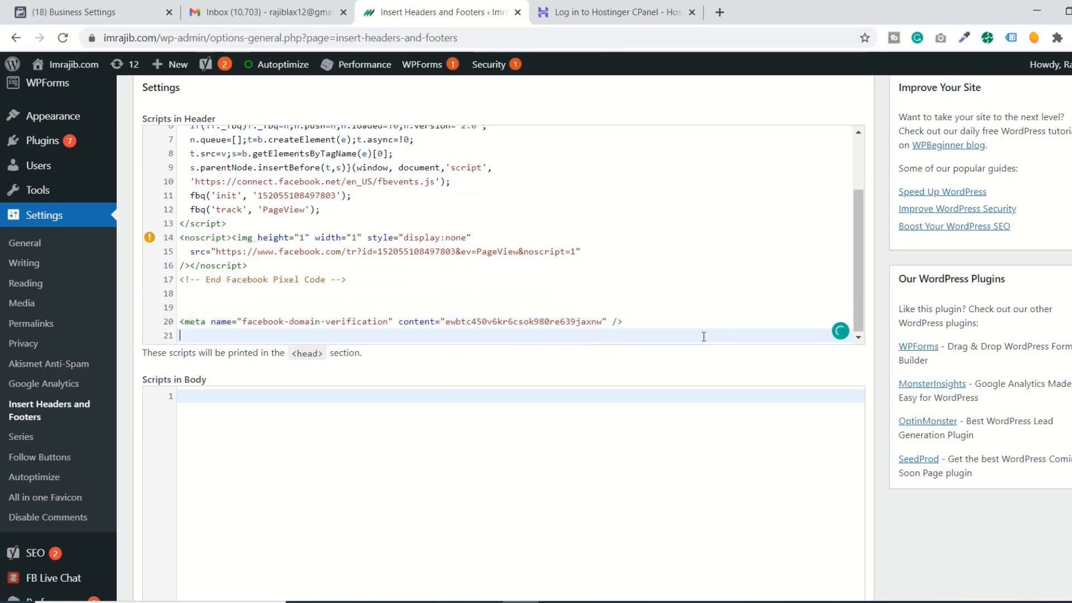
- Check the header scripts and save the Insert Headers and Footers settings
scroll(708, 335, up, 2)
scroll(770, 370, up, 2)
scroll(749, 366, down, 6)
scroll(847, 465, down, 4)
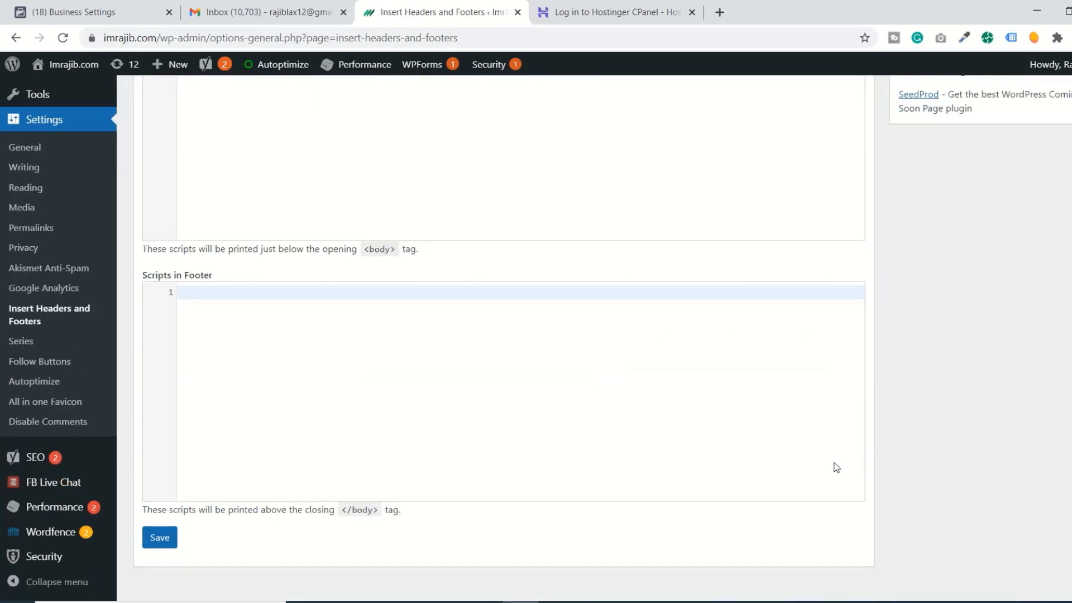
click(161, 542)
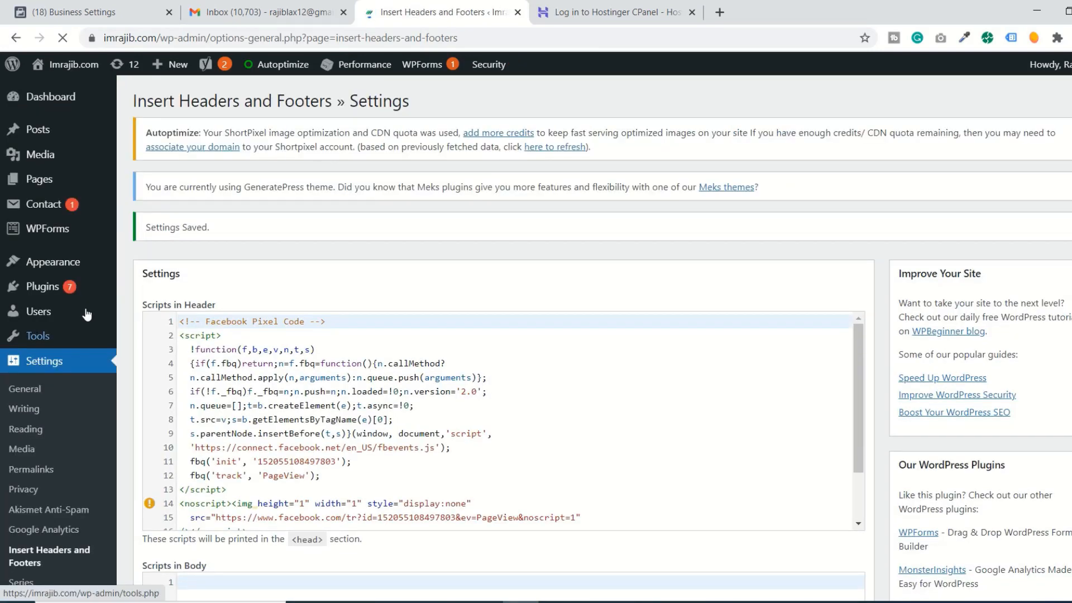
- Open the imrajib.com homepage in a new tab and view its page source
click(66, 71)
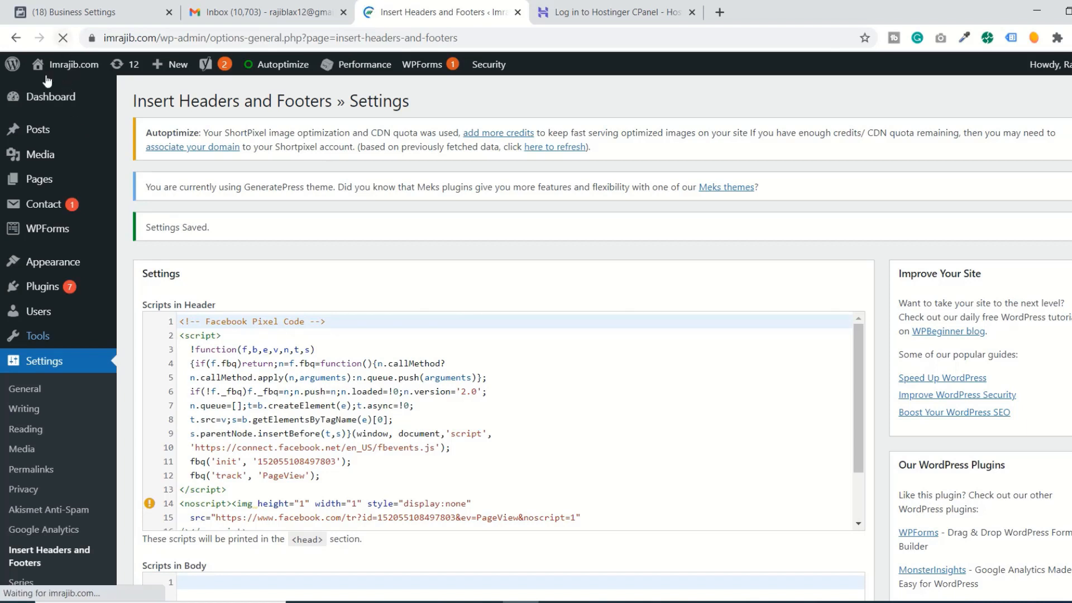
mouse_move(65, 68)
right_click(55, 90)
click(78, 100)
click(631, 14)
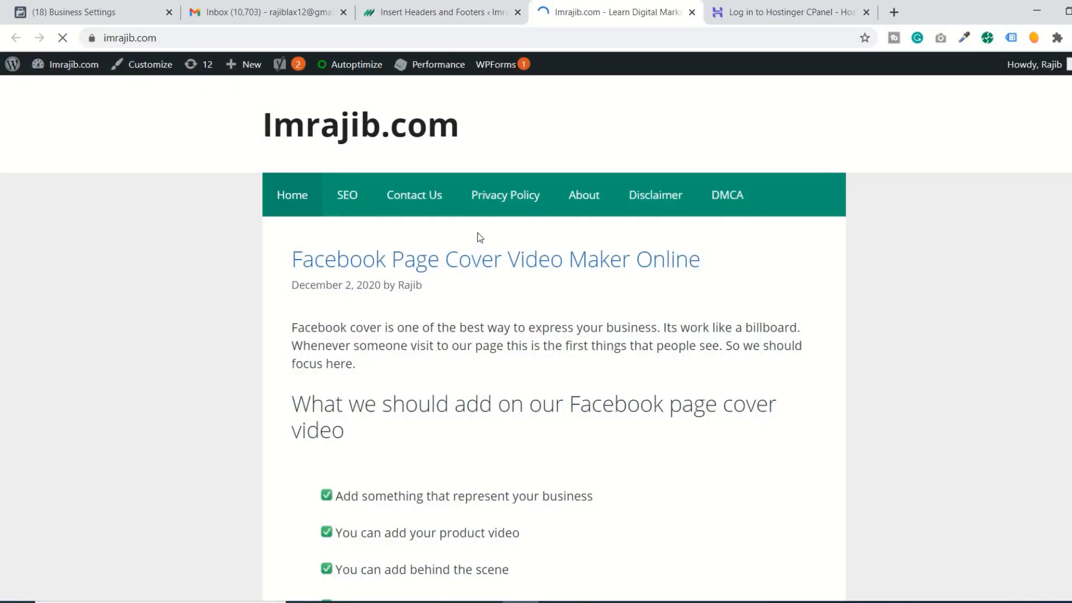
right_click(477, 232)
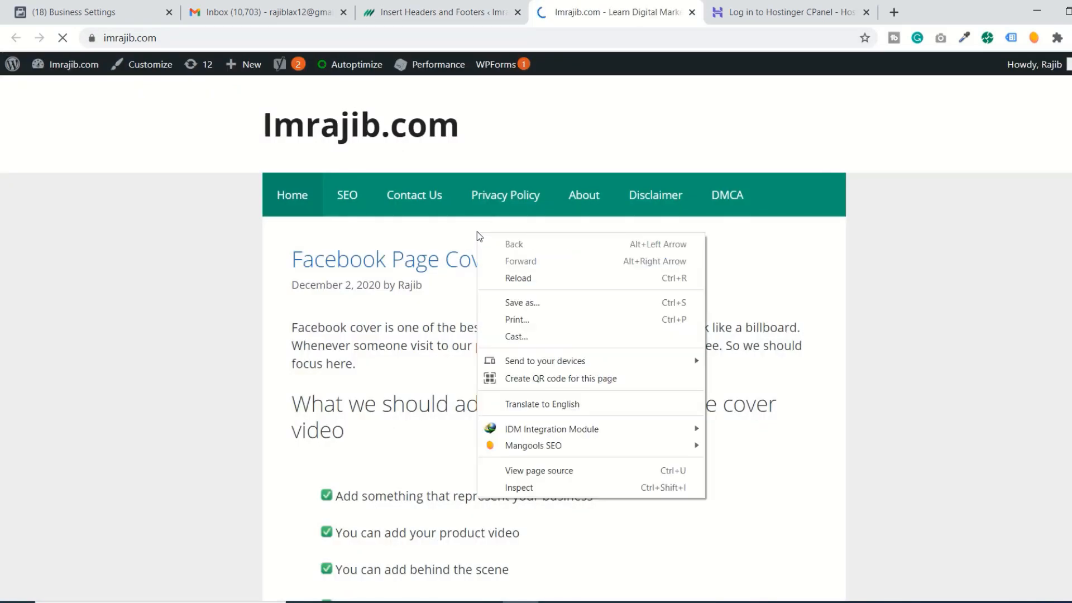
click(568, 475)
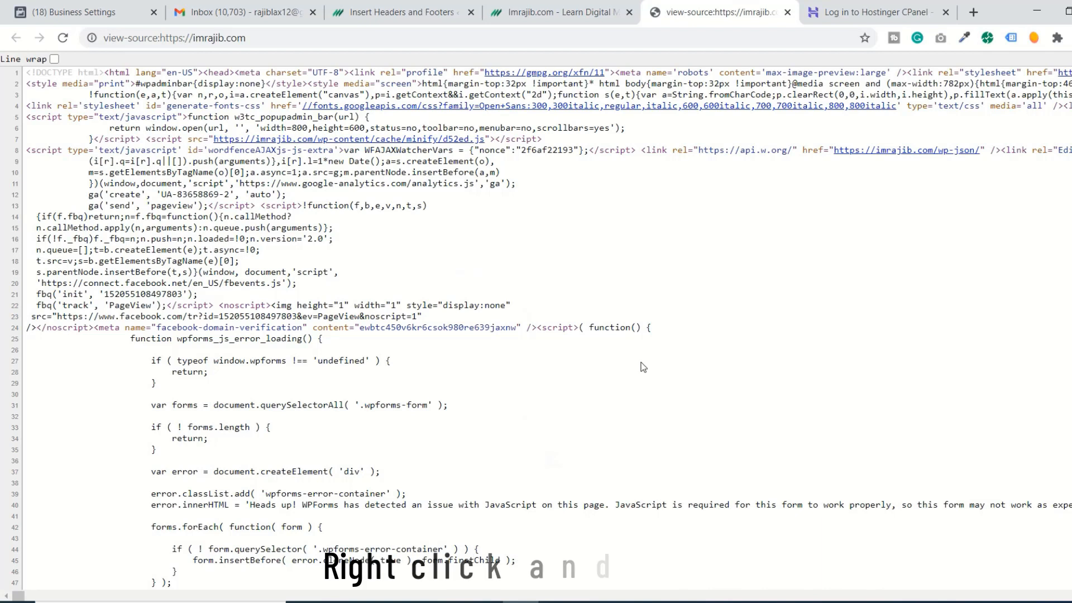
- Search the homepage source for the Facebook domain verification meta-tag and look over the surrounding code
key(ctrl+f)
text(<meta name="facebook-domain-verification" content="ewbtc450v6kr6csok980re639jaxnw" />)
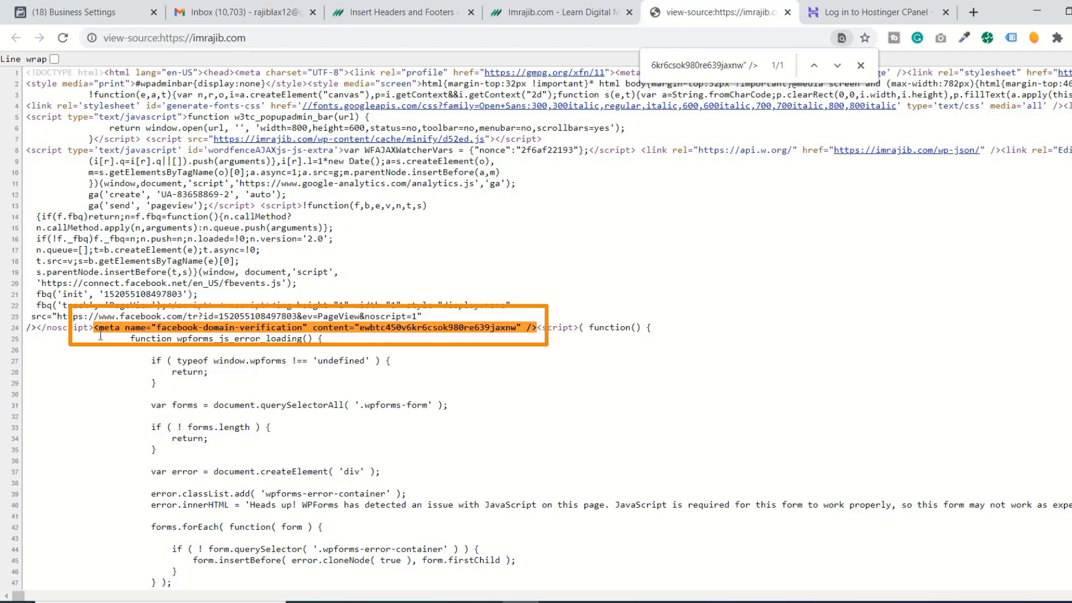
scroll(400, 363, down, 3)
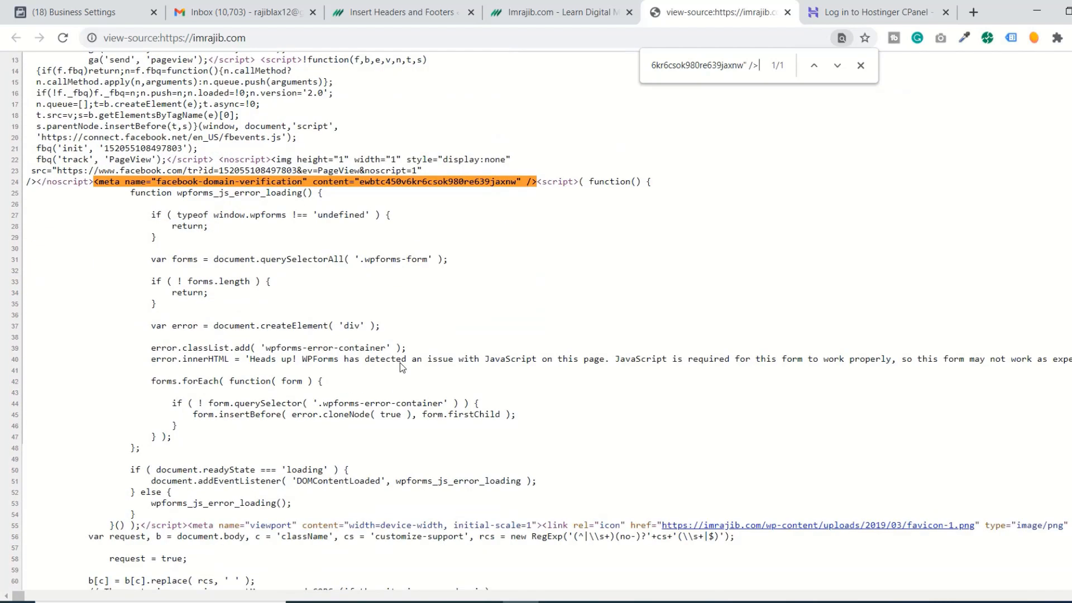
scroll(400, 366, down, 2)
scroll(400, 365, down, 3)
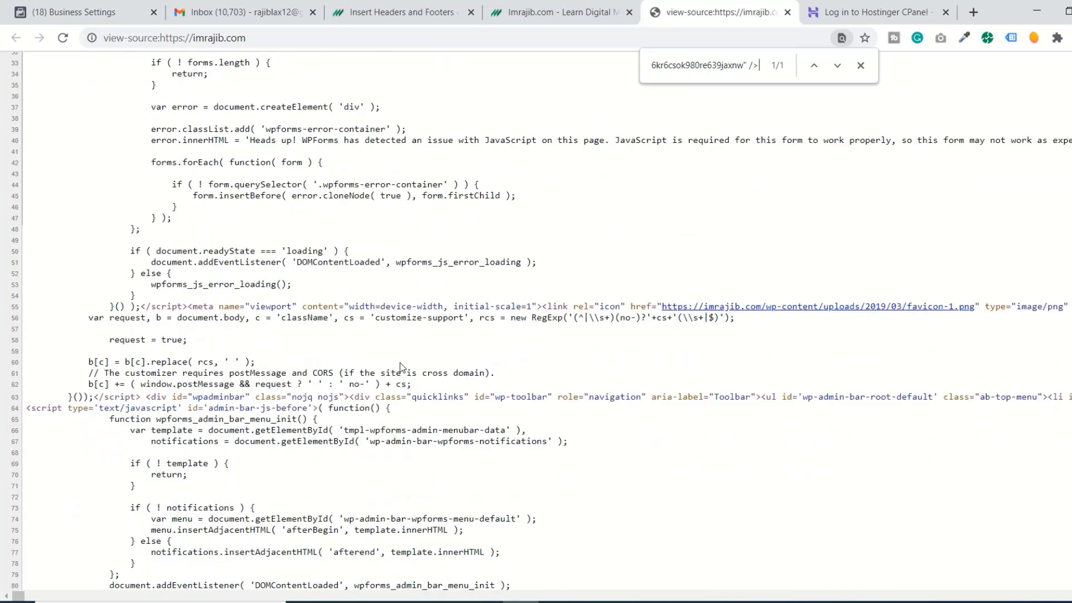
- Return to Facebook Business Settings and download the HTML verification file for imrajib.com from the HTML File Upload method
click(556, 12)
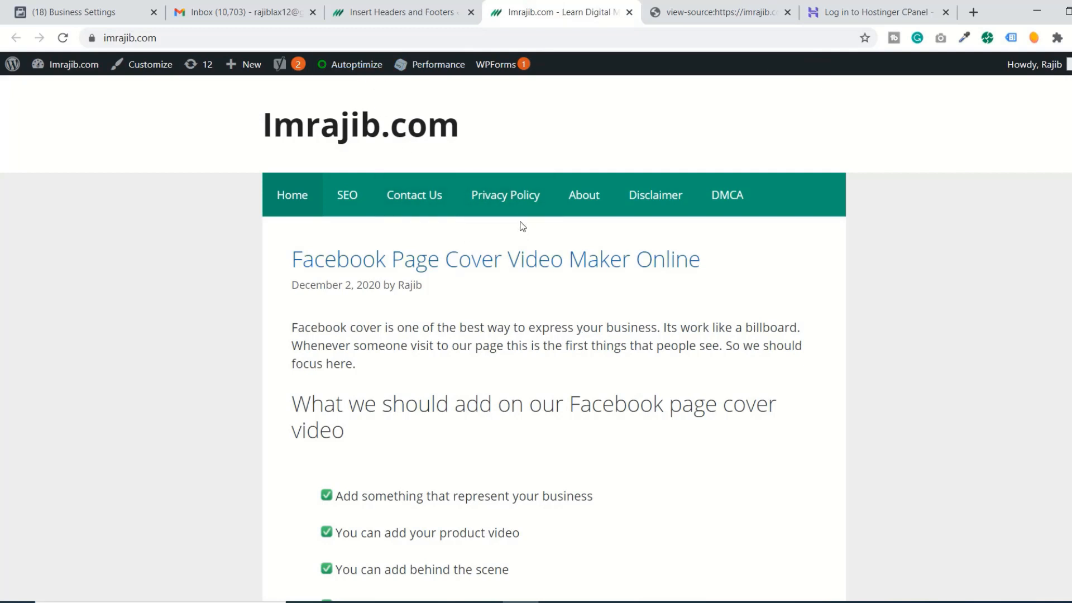
click(92, 13)
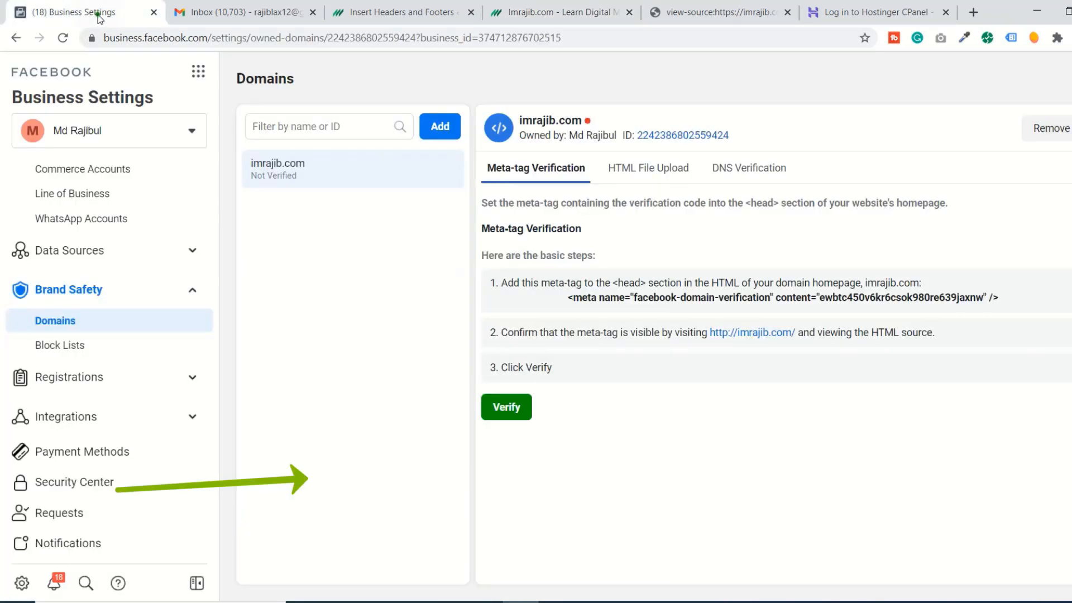
click(626, 168)
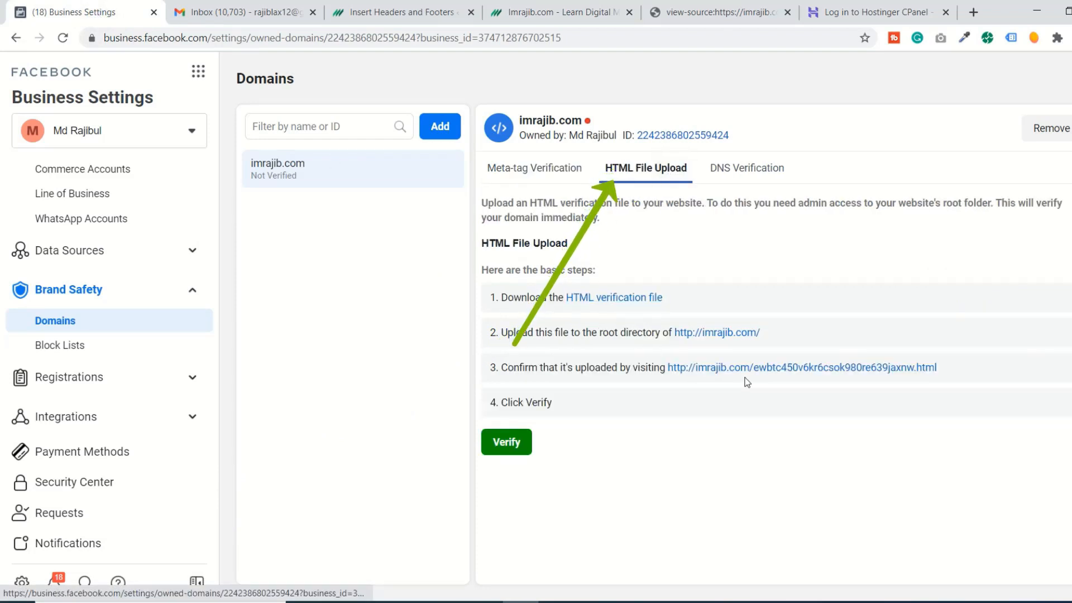
click(632, 302)
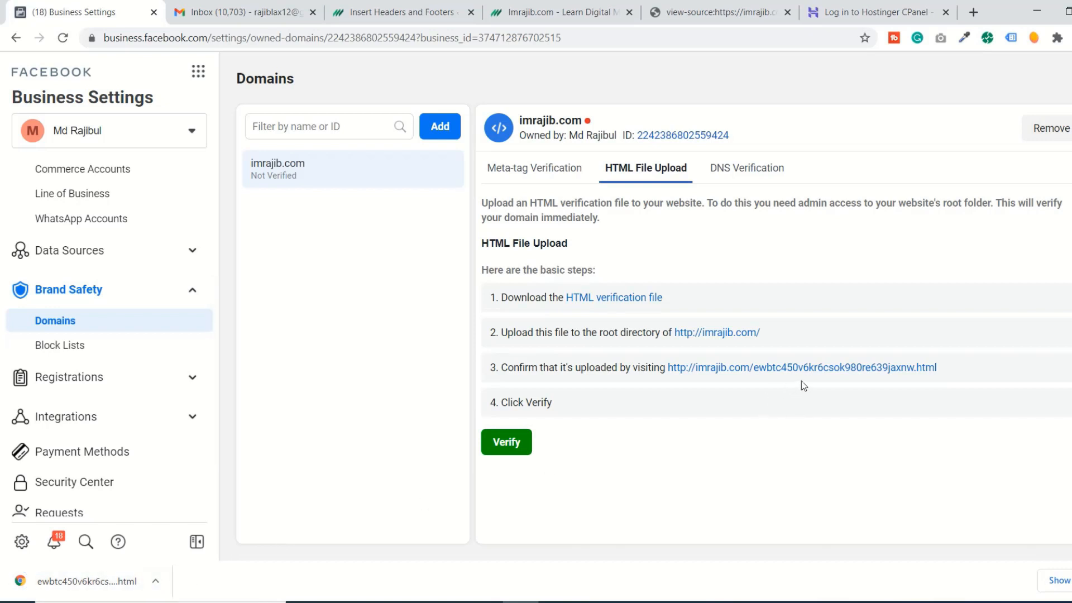
- Try to verify imrajib.com with the Meta-tag Verification method, reloading Business Settings before a second attempt
click(519, 173)
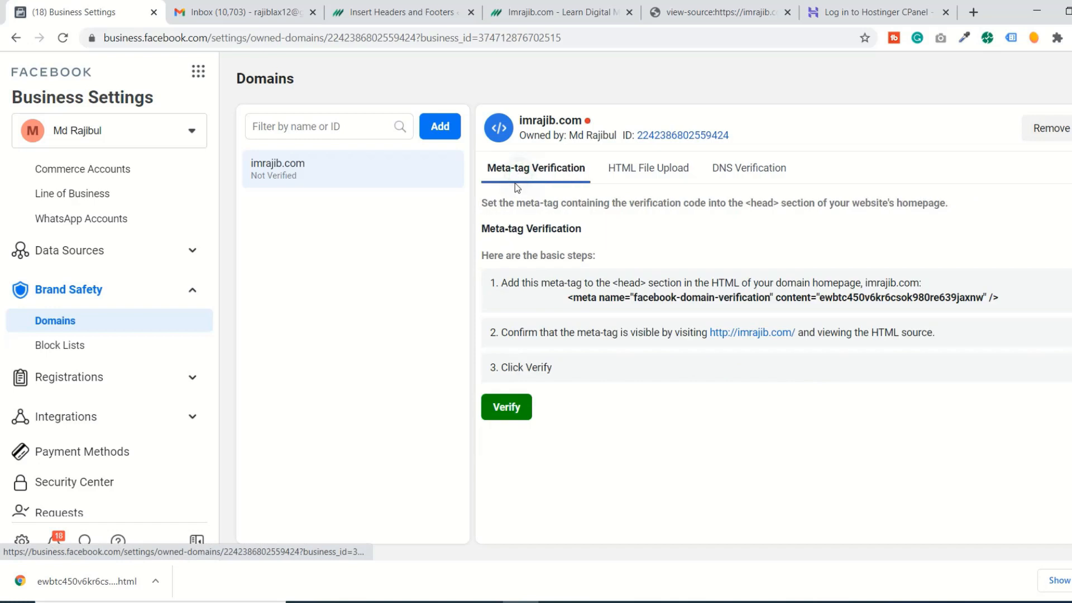
click(515, 411)
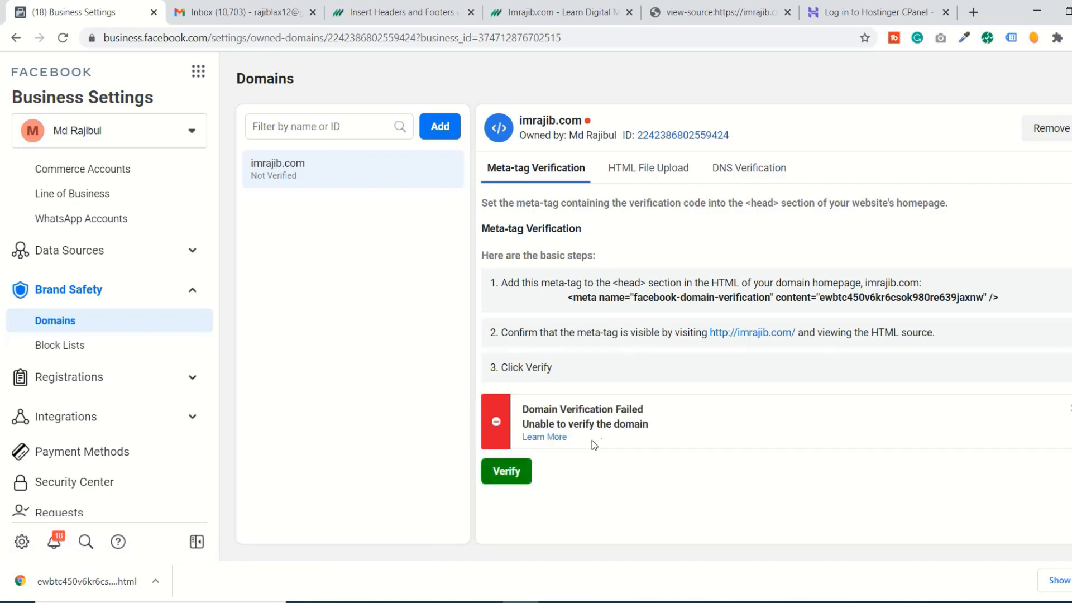
click(1067, 410)
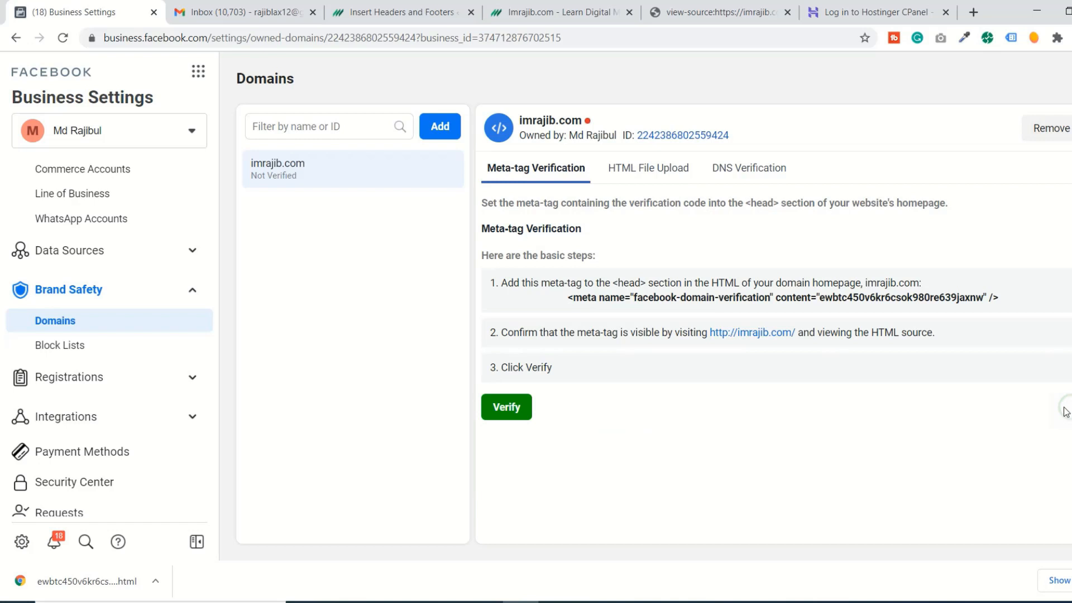
click(62, 37)
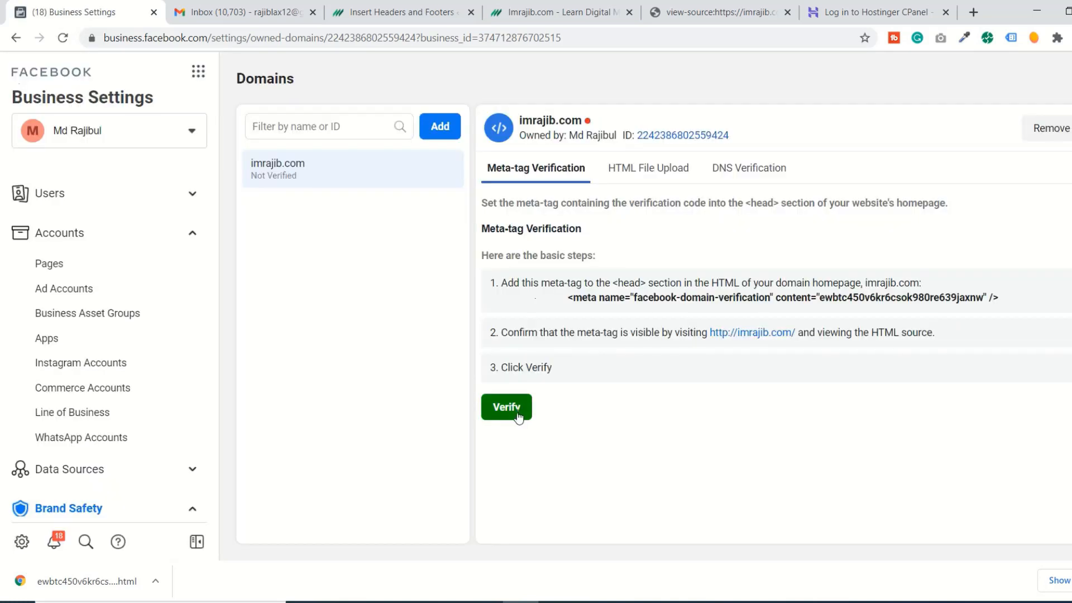
click(518, 417)
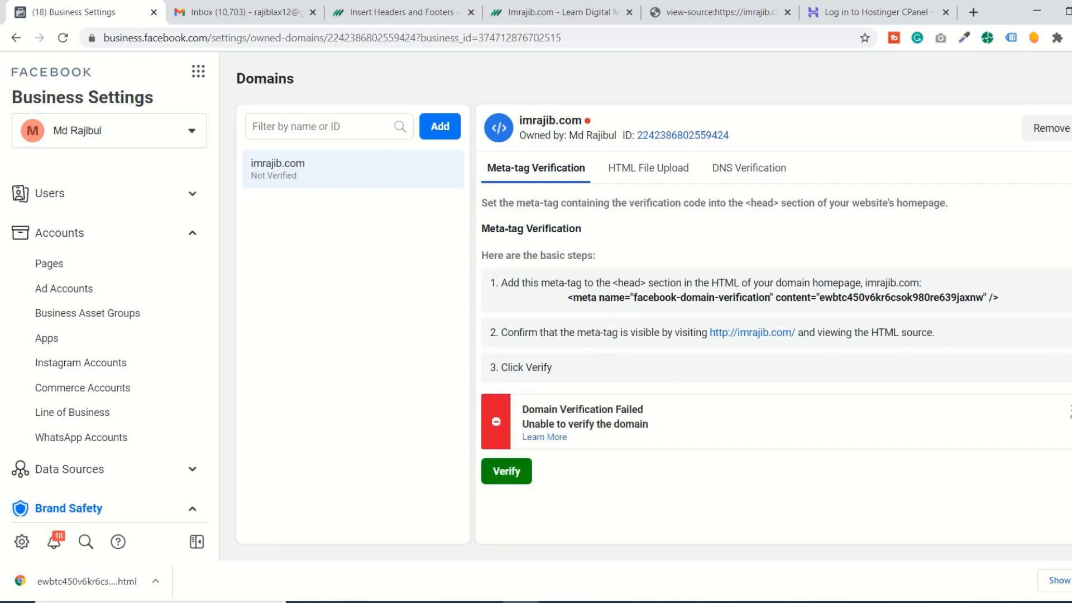
click(1070, 409)
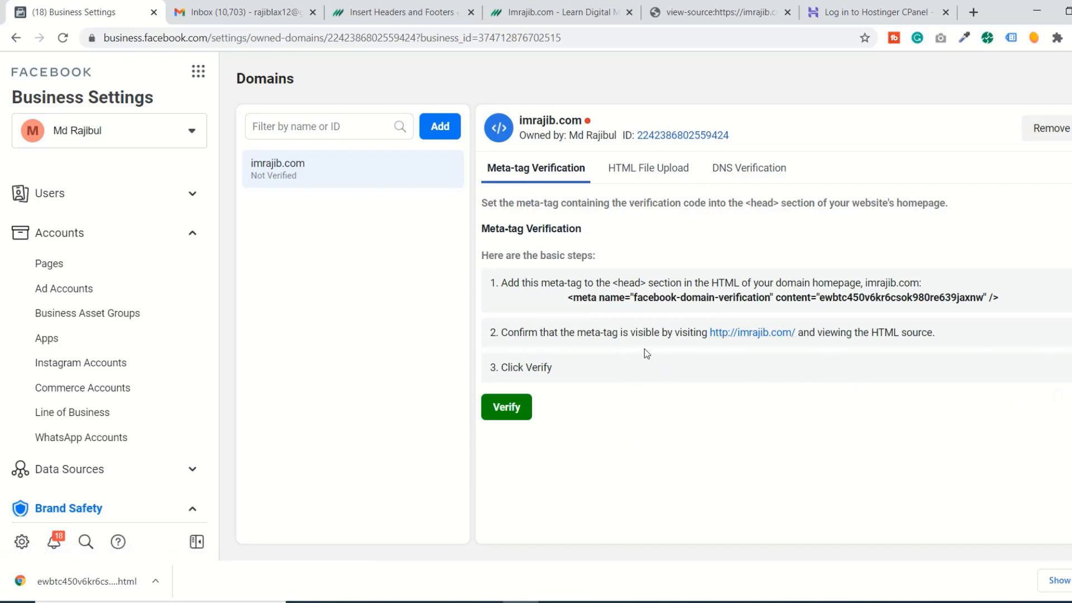
- Log in to Hostinger with the prefilled account credentials and open the HTML File Upload instructions in Facebook Business Settings
click(848, 20)
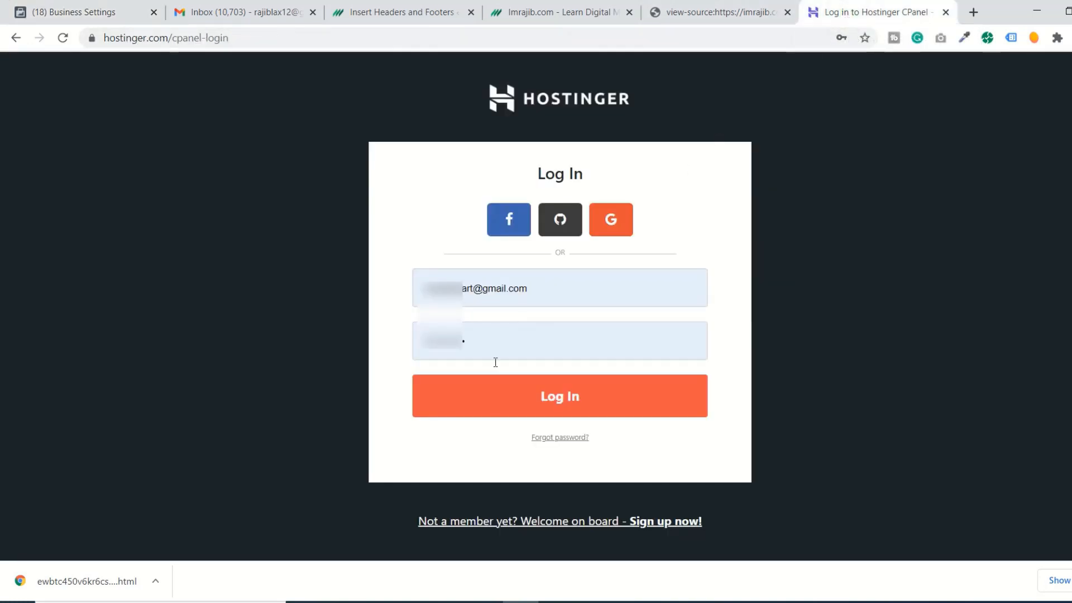
click(526, 411)
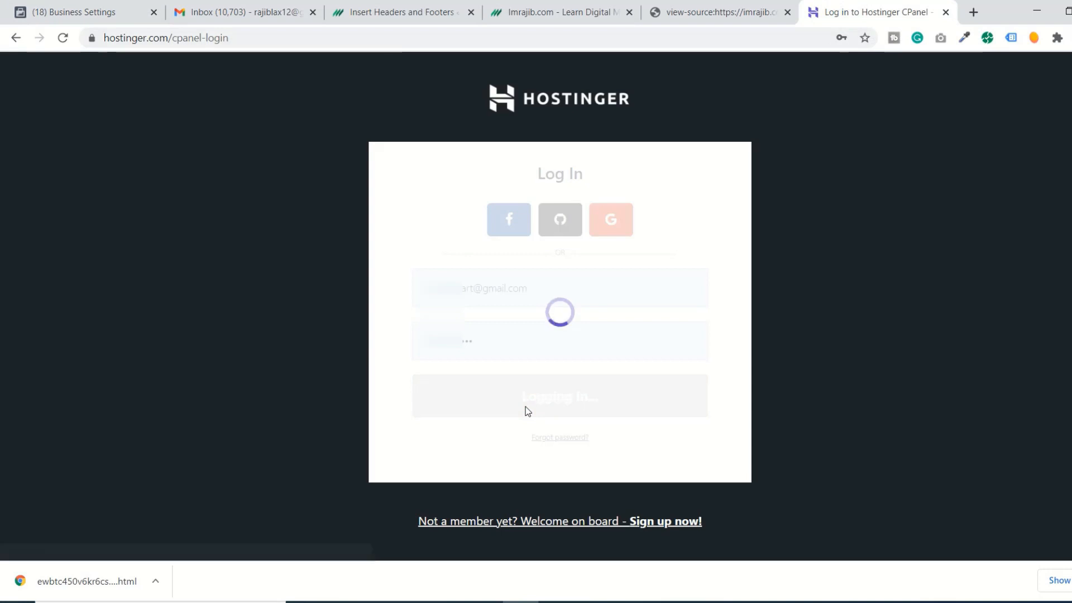
click(103, 21)
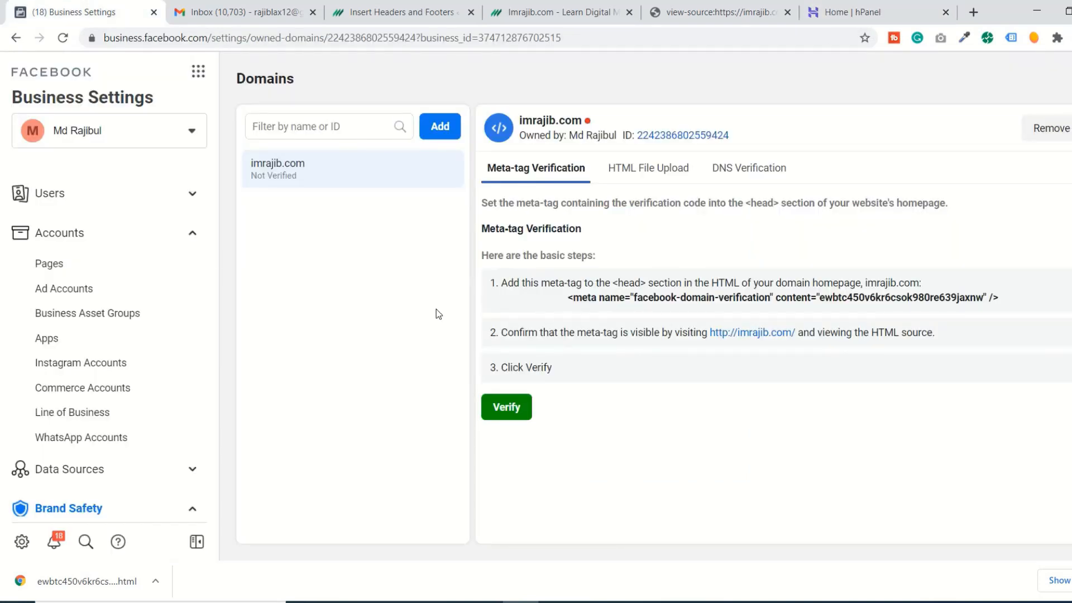
click(670, 169)
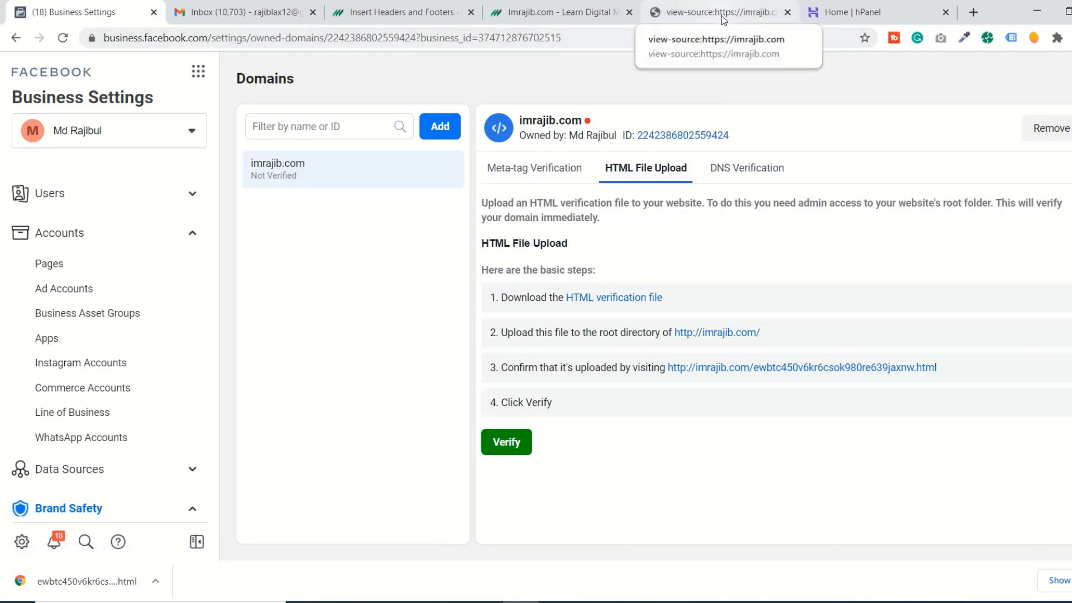
- Switch to Hostinger, manage the hosting account and select imrajib.com as its website
click(865, 17)
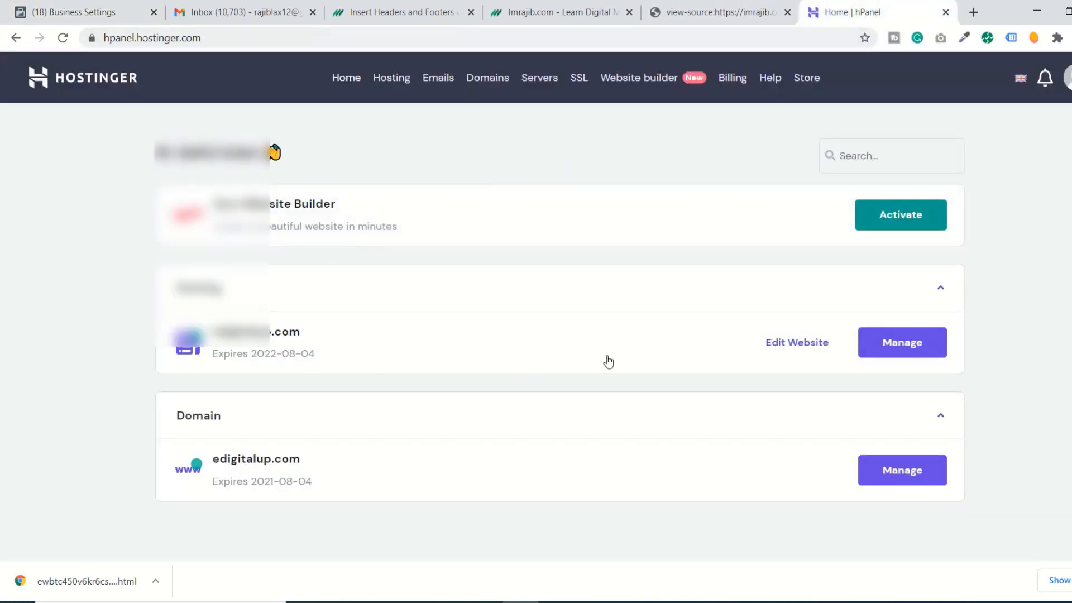
click(922, 347)
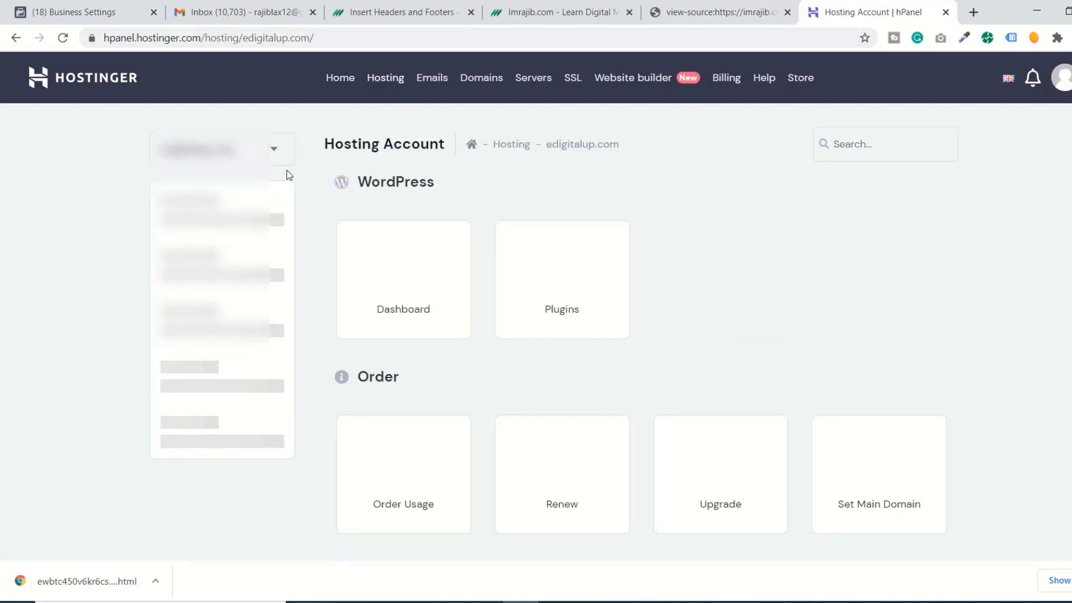
click(273, 149)
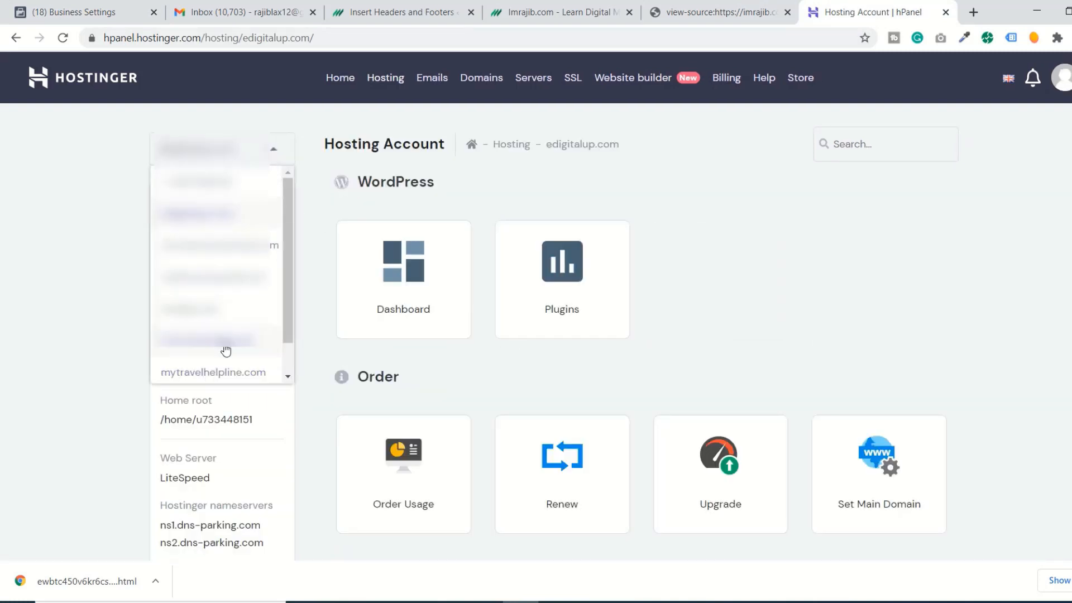
click(220, 314)
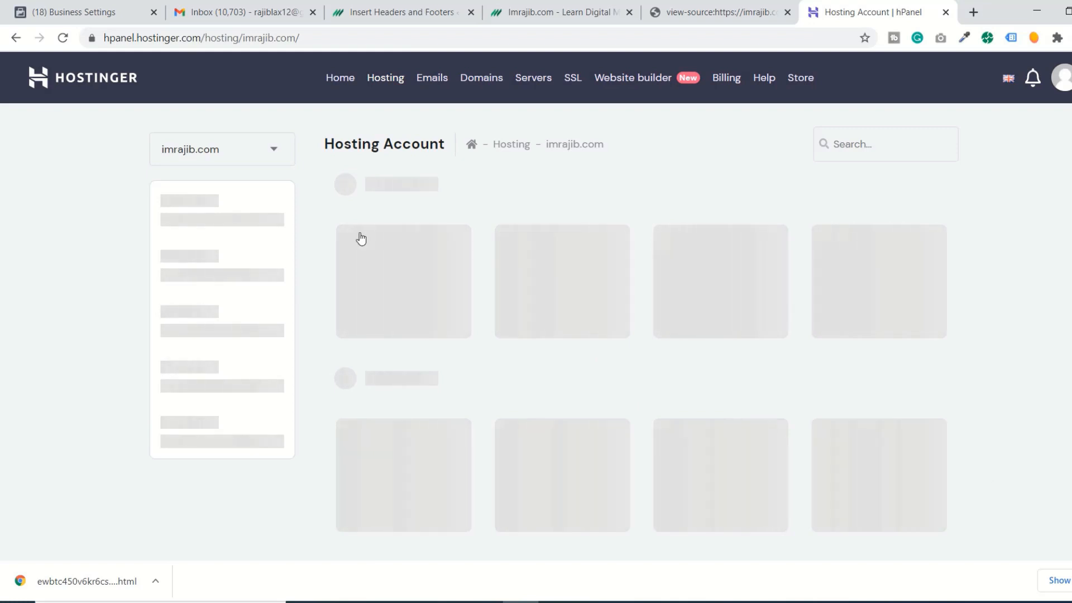
- Open the file manager for imrajib.com and go into the public_html folder
scroll(575, 384, down, 9)
scroll(575, 384, down, 13)
click(384, 385)
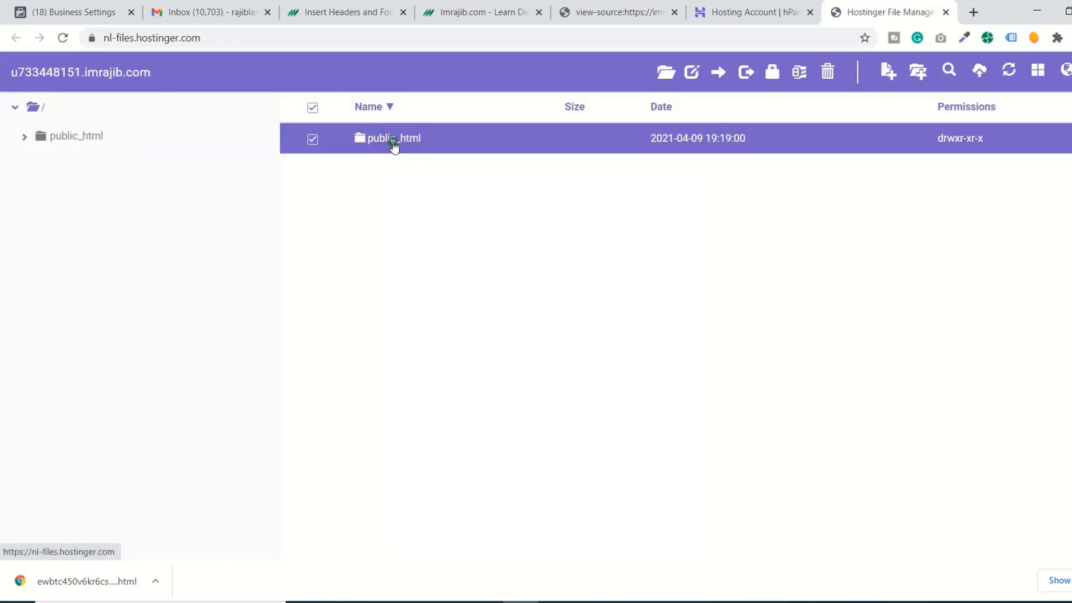
double_click(394, 142)
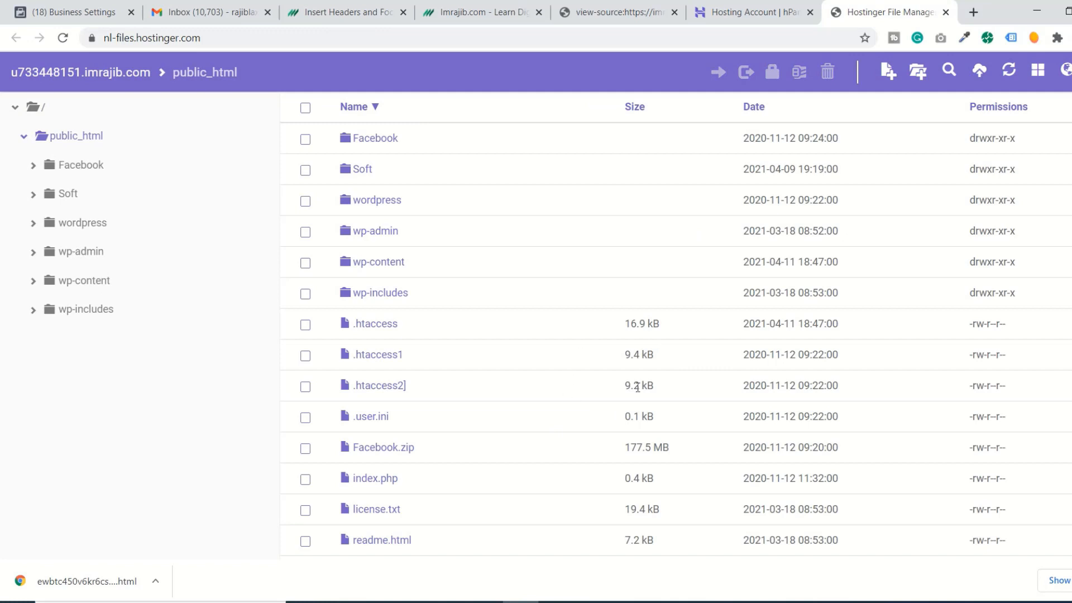
- Show the downloaded HTML verification file in the Downloads folder and move the folder window aside
click(155, 581)
click(183, 534)
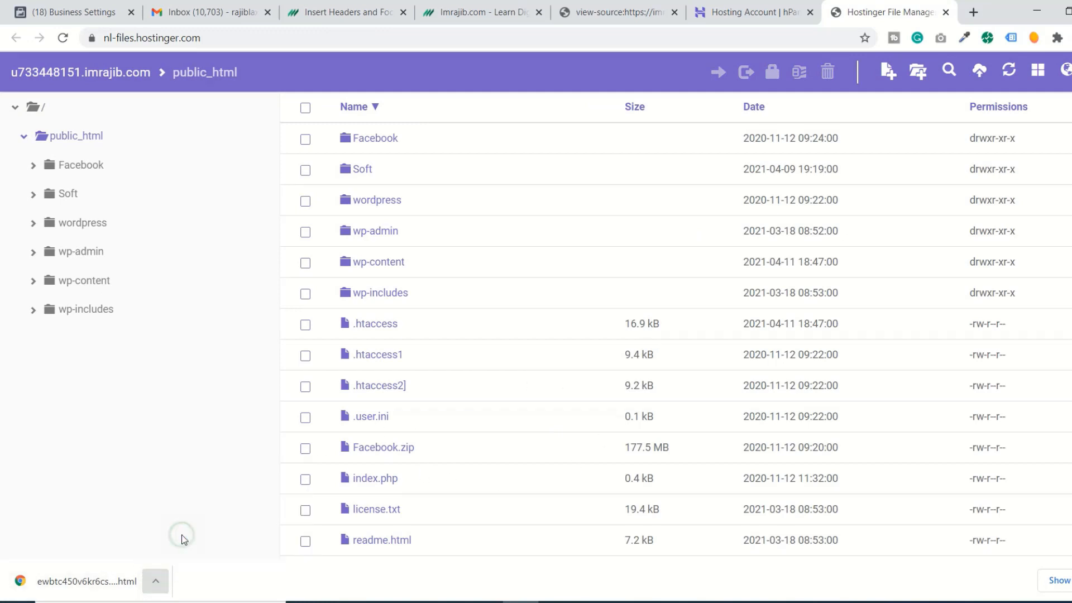
drag(464, 69, 1053, 175)
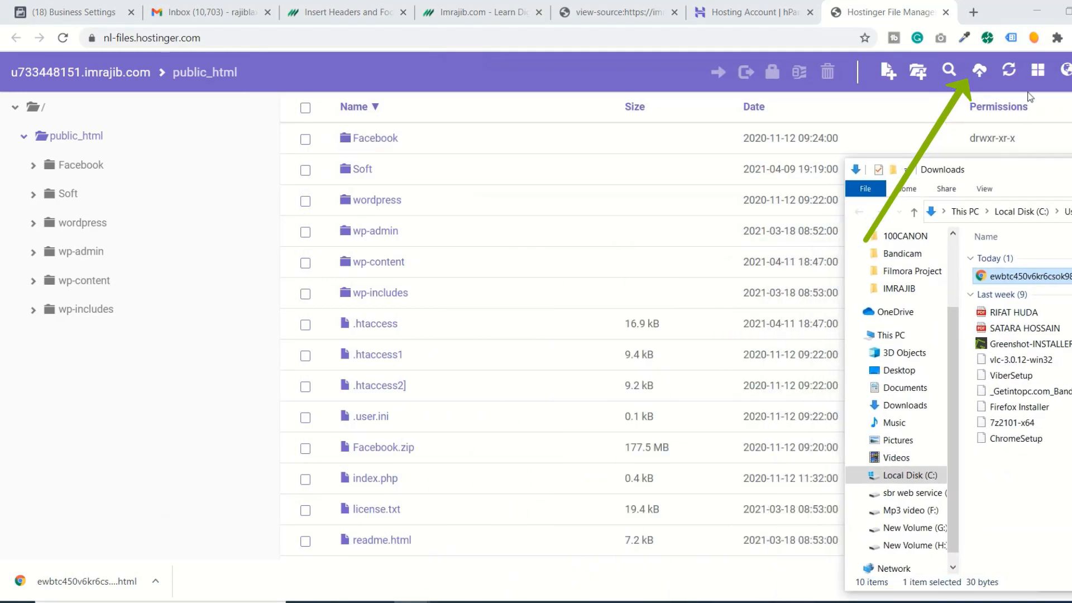
- Upload the HTML verification file from the Downloads folder to public_html
click(980, 71)
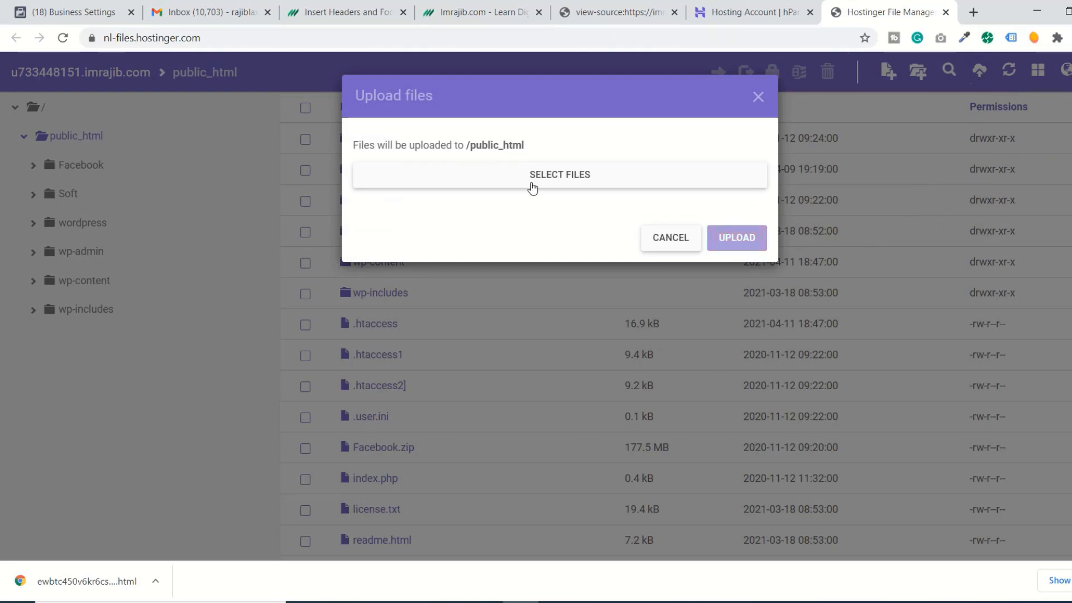
click(551, 178)
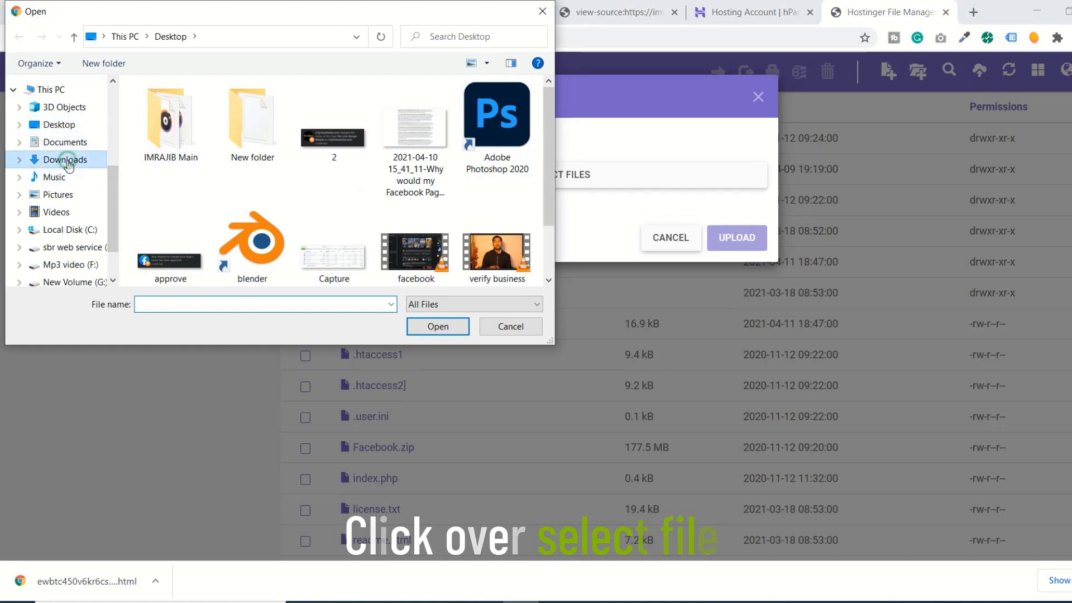
click(65, 160)
click(245, 124)
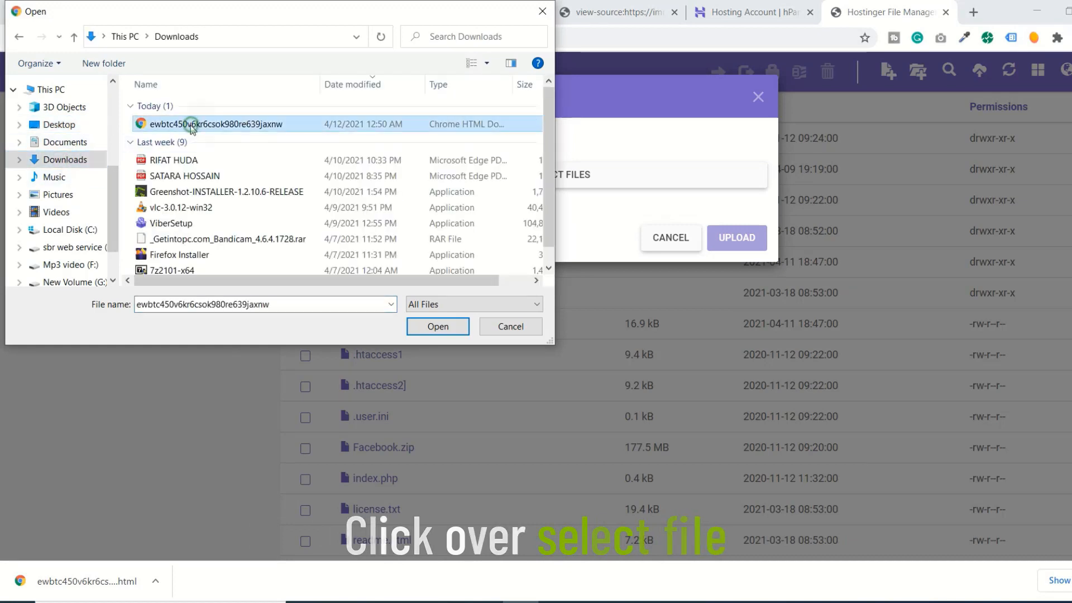
click(420, 327)
click(738, 308)
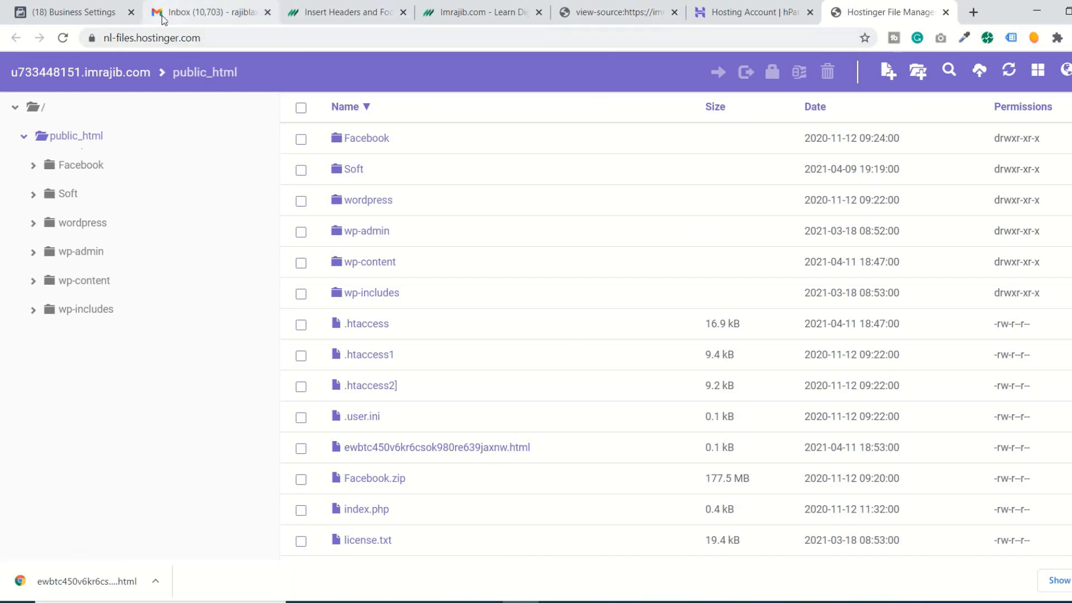
- Check the uploaded verification file through its confirmation link in Facebook Business Settings, and return to the domain's upload instructions
click(58, 17)
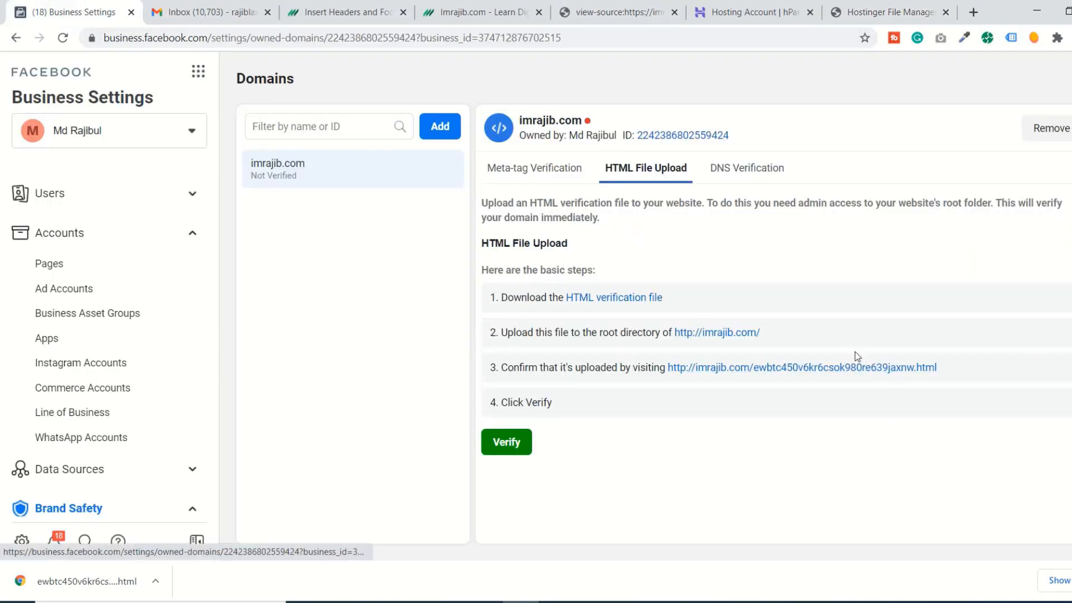
click(812, 371)
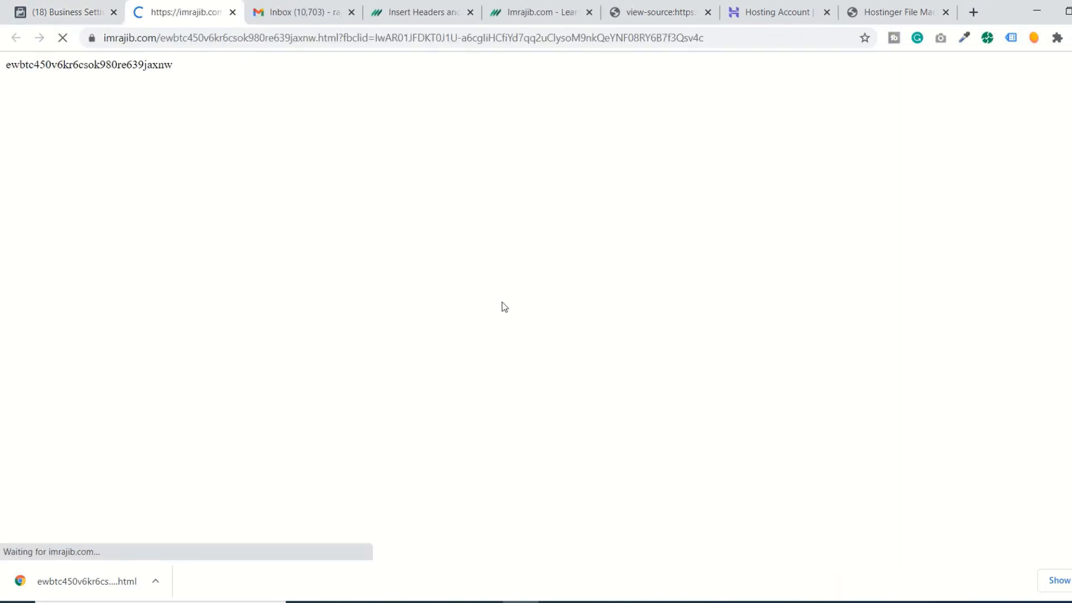
click(84, 9)
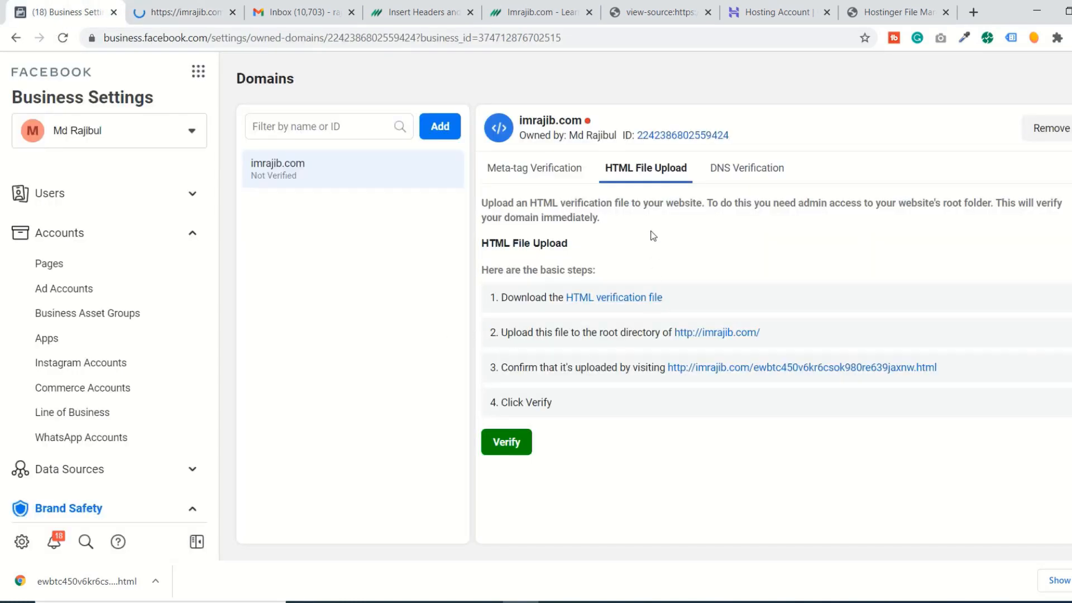
- Verify imrajib.com with the HTML File Upload method, dismiss the confirmation and close the downloads bar
click(508, 442)
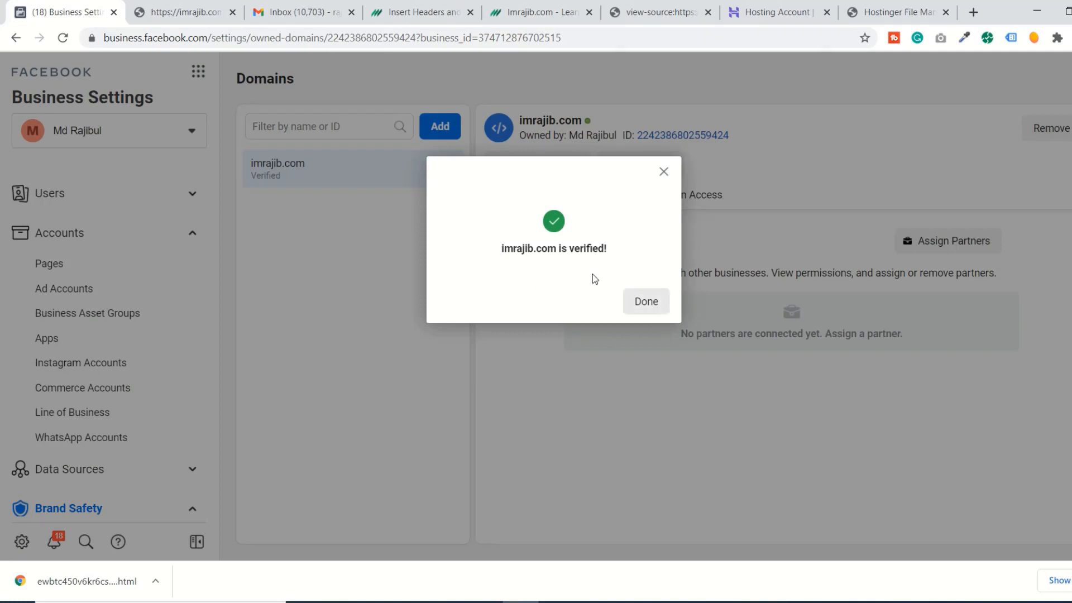
click(650, 304)
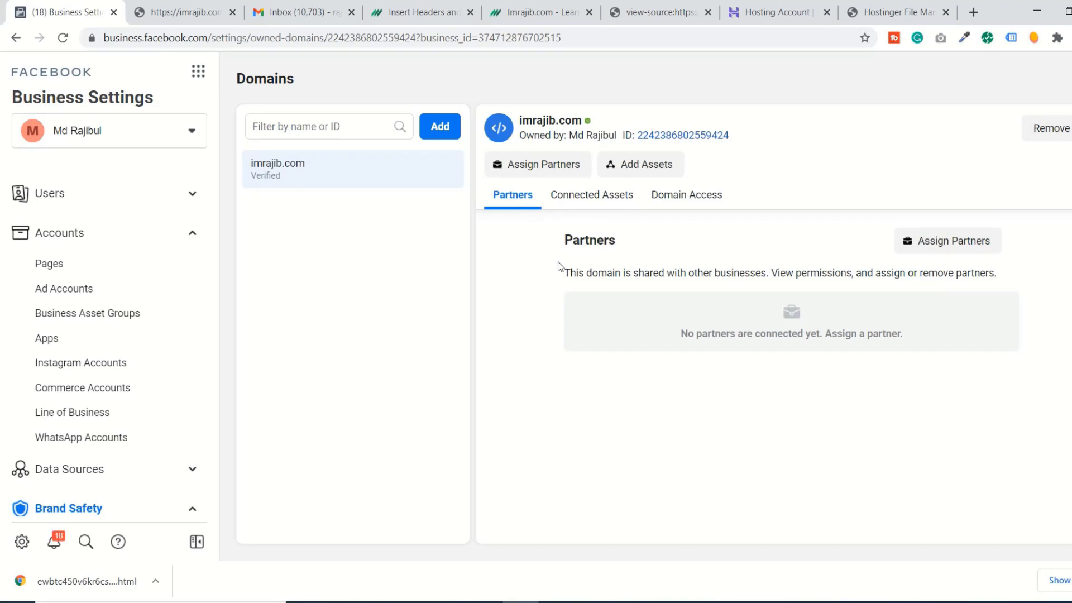
click(1070, 581)
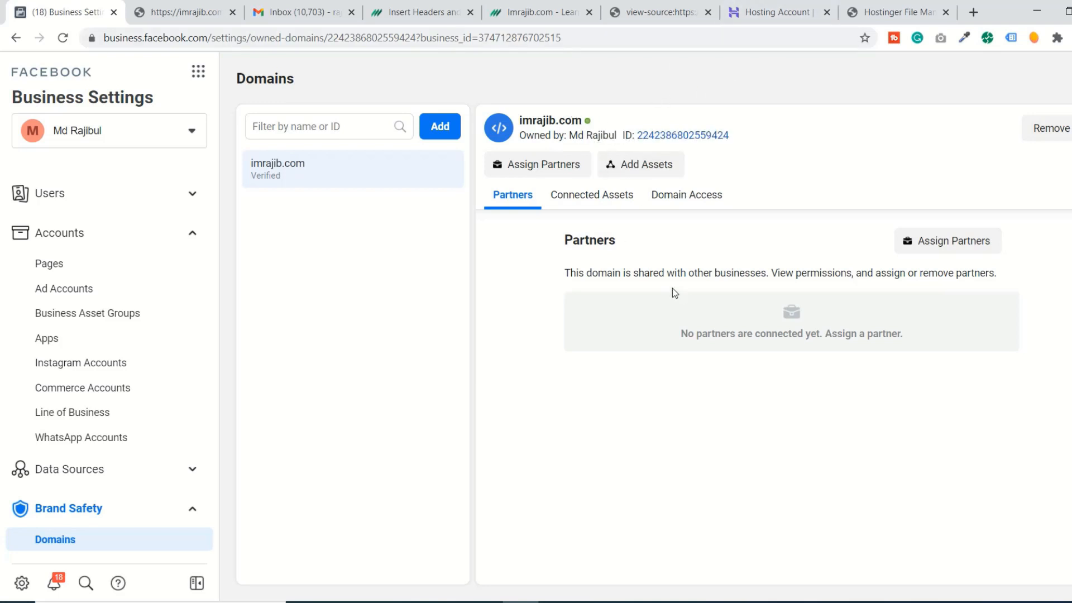
mouse_move(589, 121)
scroll(168, 514, down, 1)
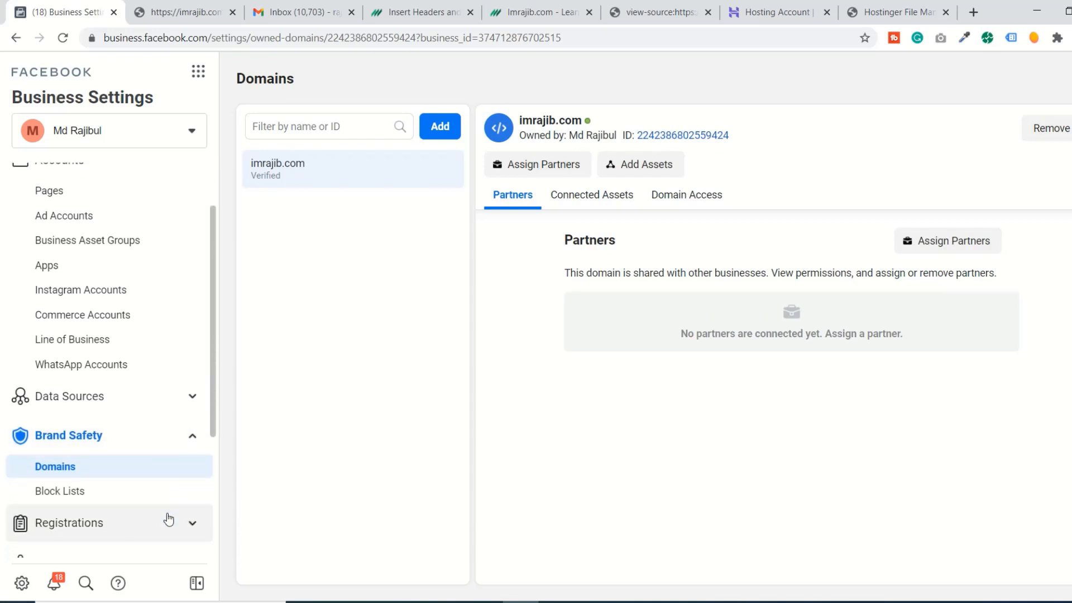